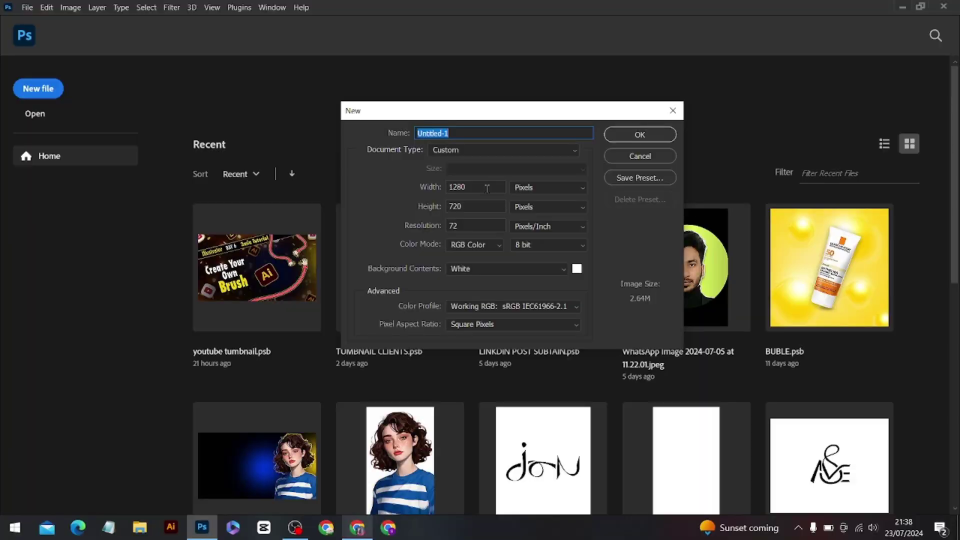
- Create a renamed 1280×720 px, 72 ppi, 8-bit RGB document
left_click(475, 204)
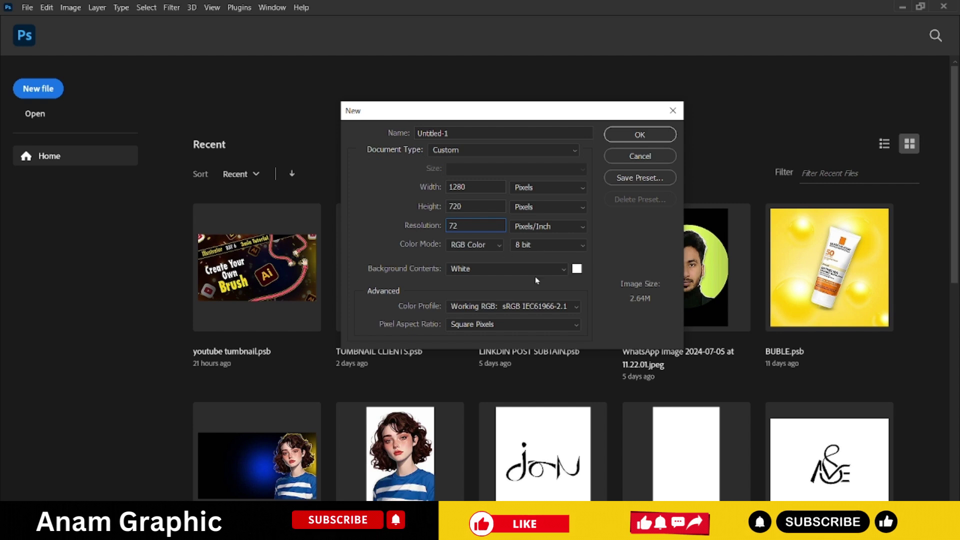
left_click(541, 245)
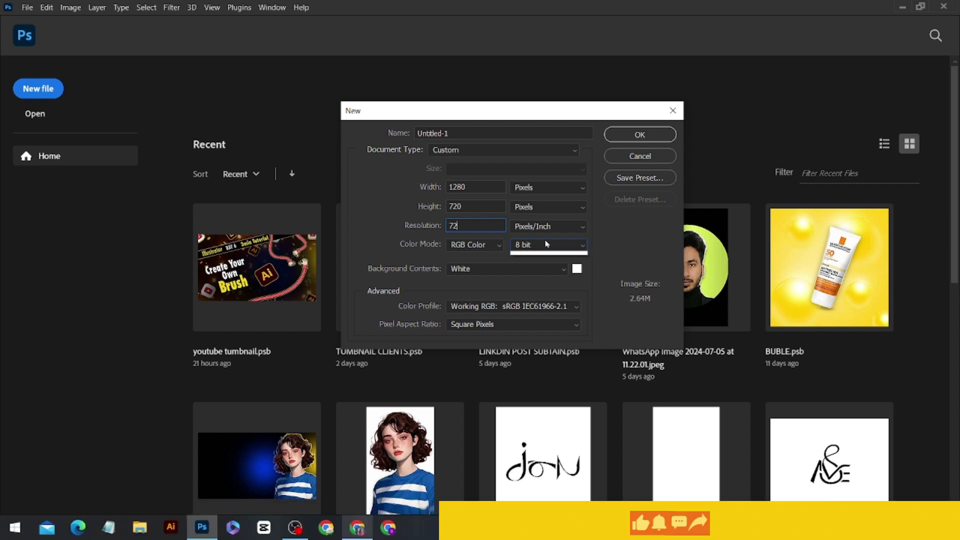
left_click(490, 274)
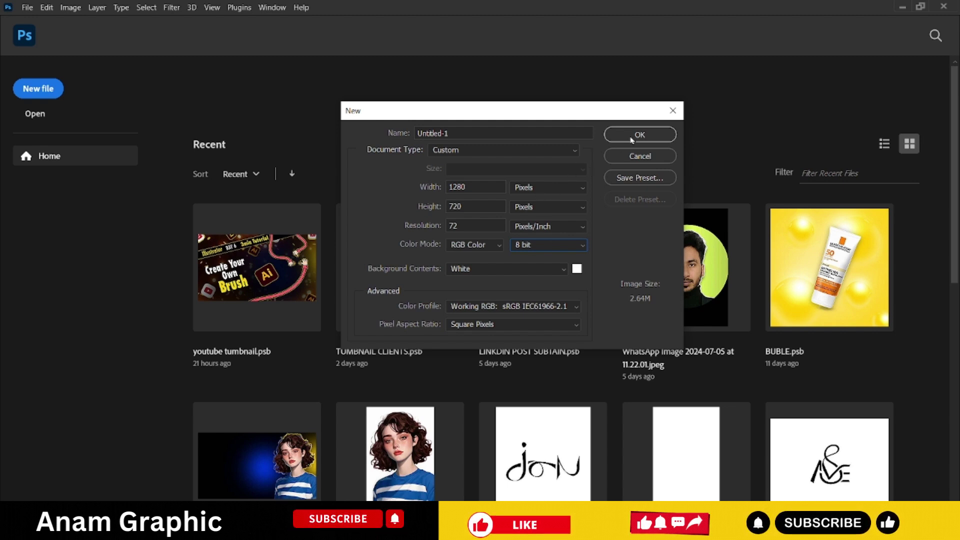
left_click(525, 134)
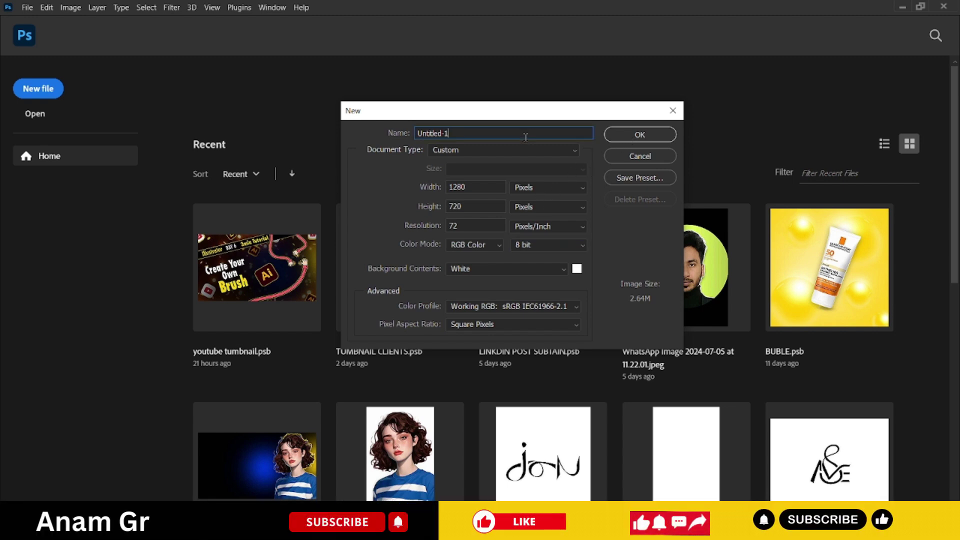
double_click(526, 134)
type("dhruv rathee tumbnail")
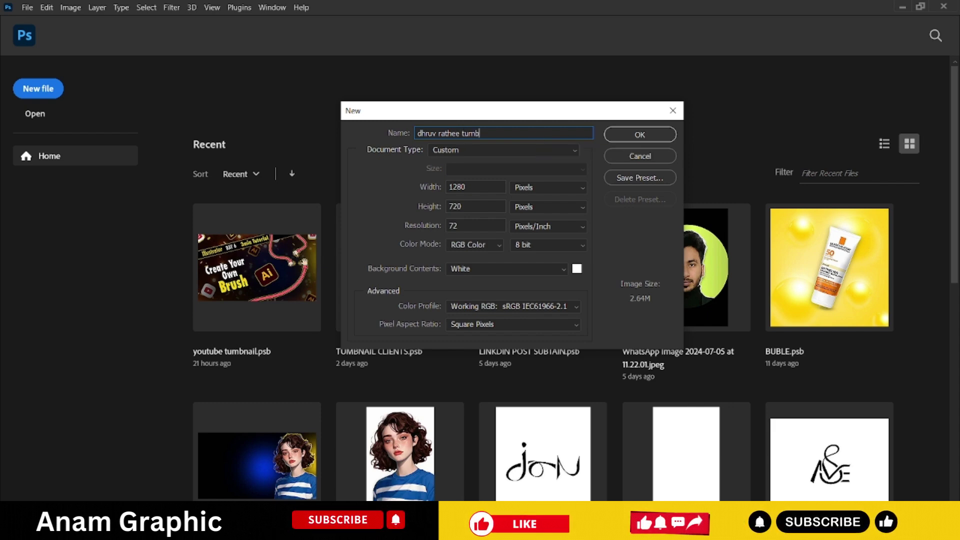
left_click(635, 134)
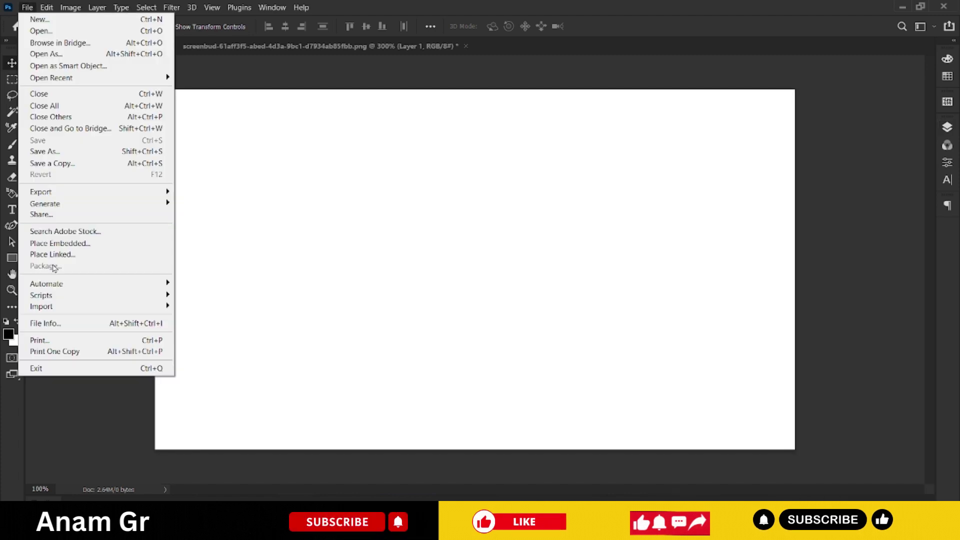
- Embed the stripe fabric image, rotate its stripes horizontal and stretch it across the canvas width
left_click(68, 243)
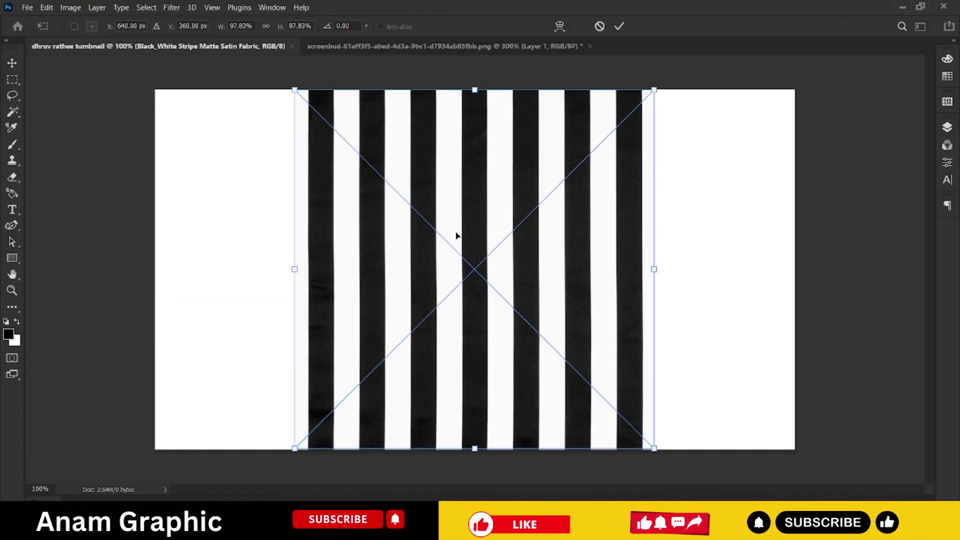
mouse_move(660, 85)
left_mouse_down()
mouse_move(613, 369)
mouse_move(620, 400)
mouse_move(423, 274)
left_mouse_up()
left_click_drag(467, 321, 474, 320)
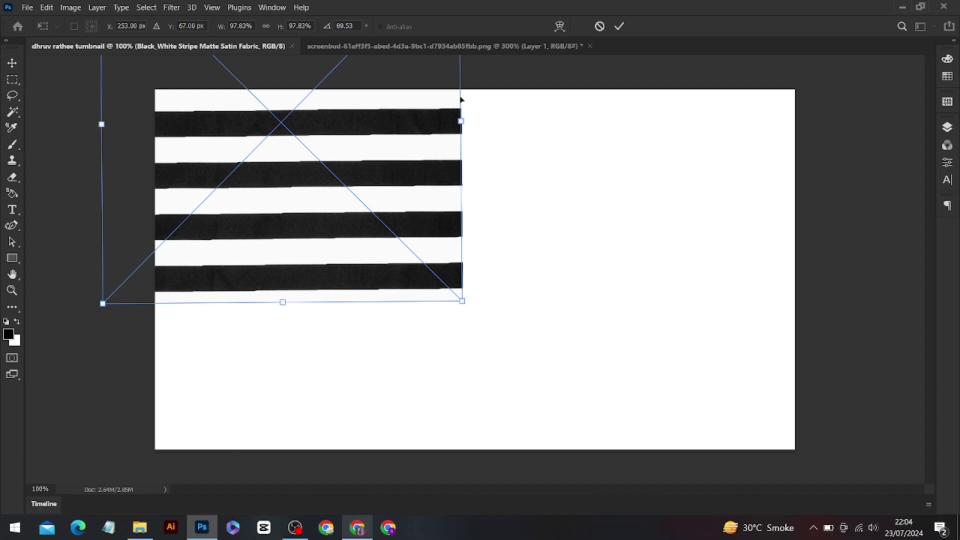
left_click_drag(461, 123, 853, 179)
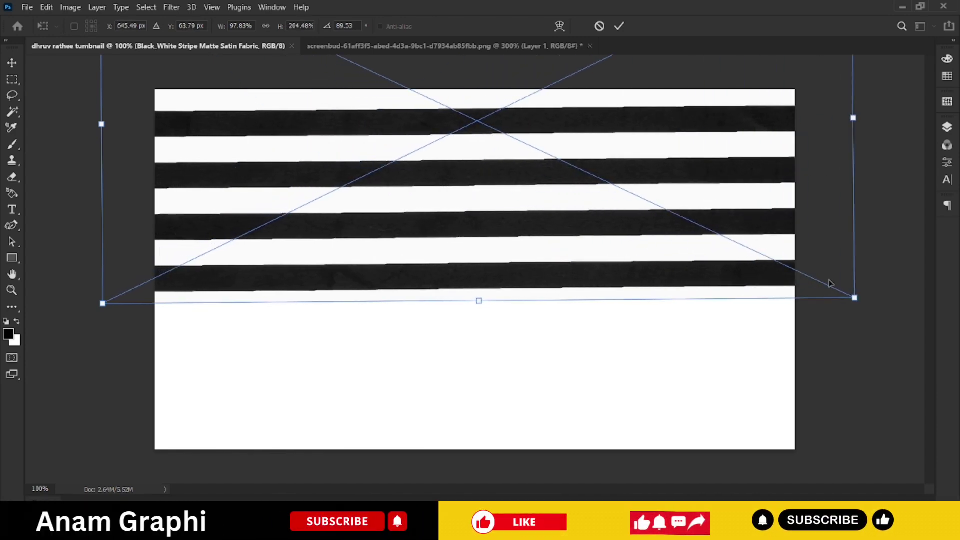
left_click_drag(864, 307, 864, 307)
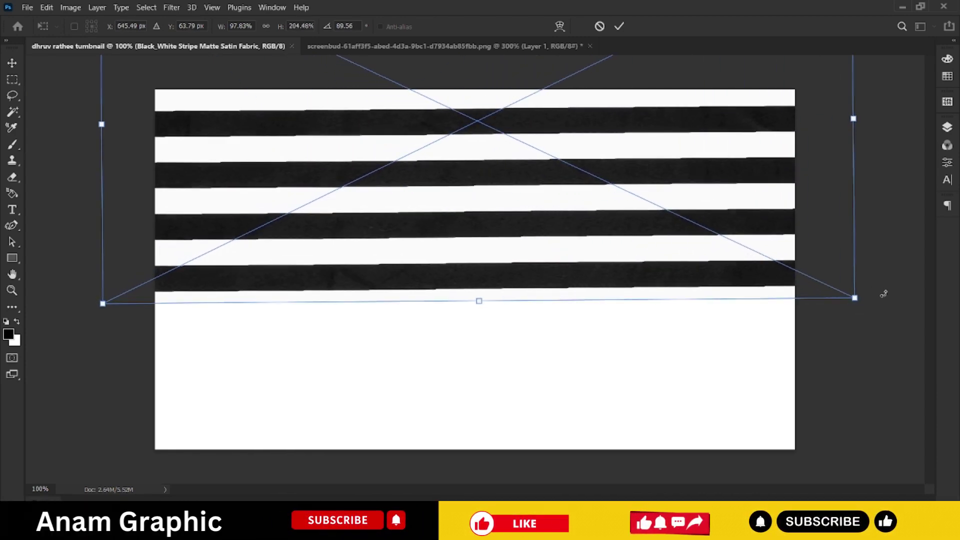
left_click(948, 129)
key("Return")
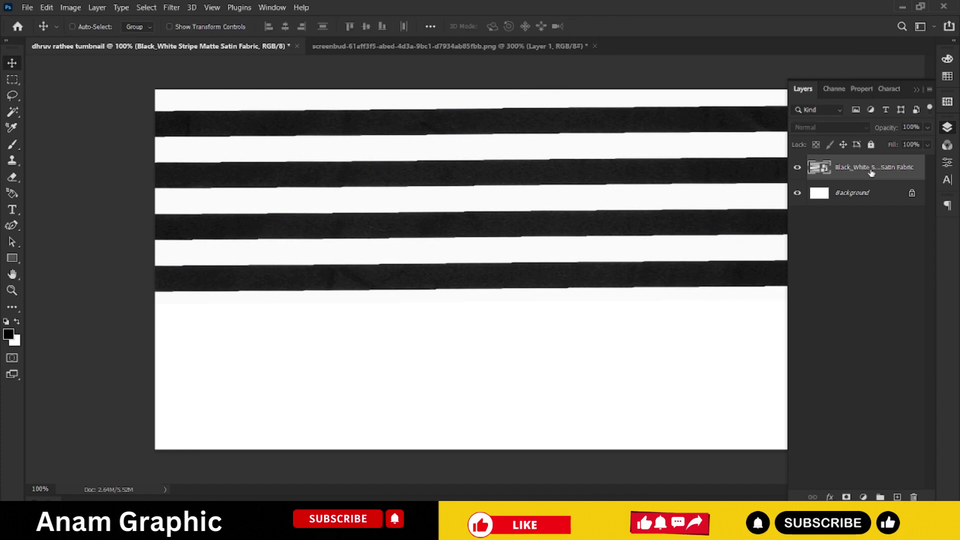
left_click(830, 497)
left_click(859, 400)
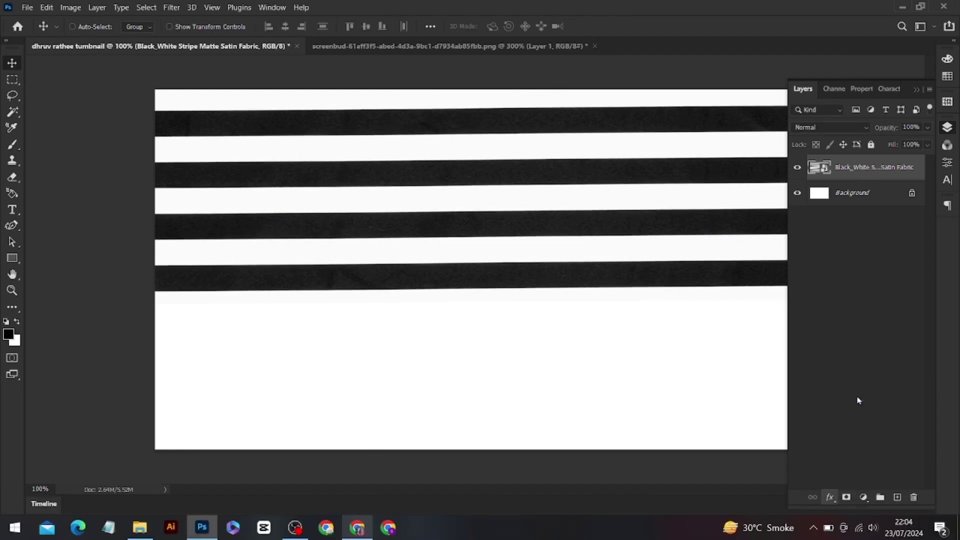
- Set Bevel & Emboss to Emboss style with 81 px size, 147% depth and an adjusted light angle
left_click_drag(243, 217, 297, 348)
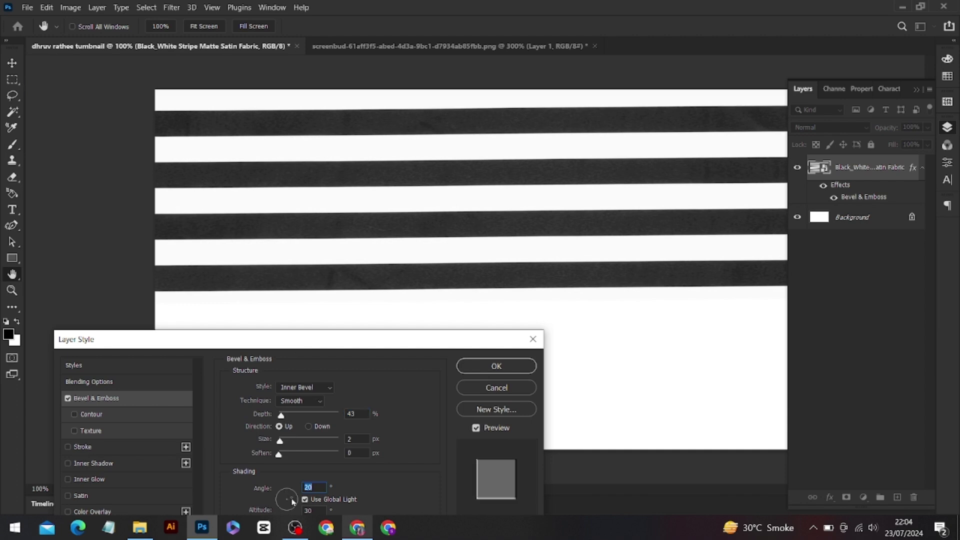
left_click_drag(293, 502, 289, 513)
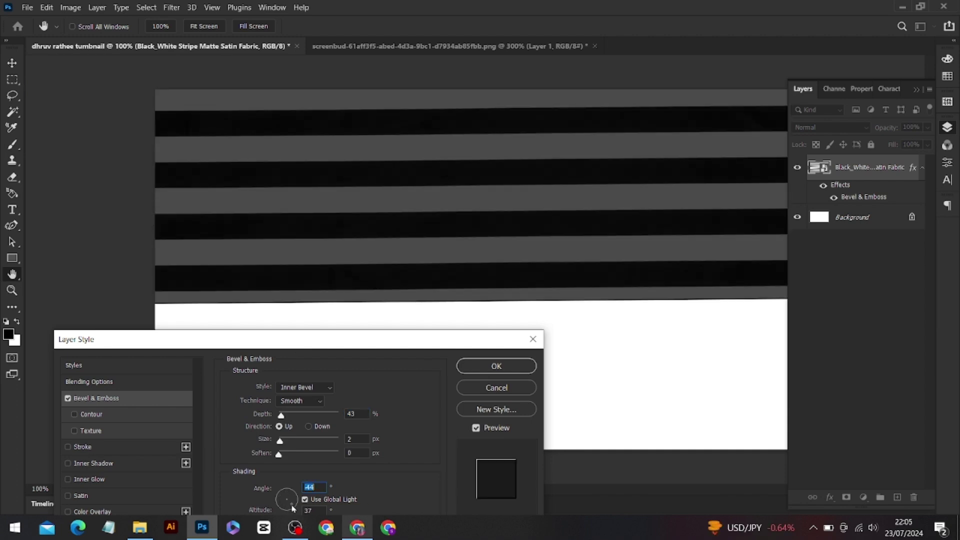
left_click_drag(289, 513, 298, 501)
left_click_drag(284, 445, 302, 444)
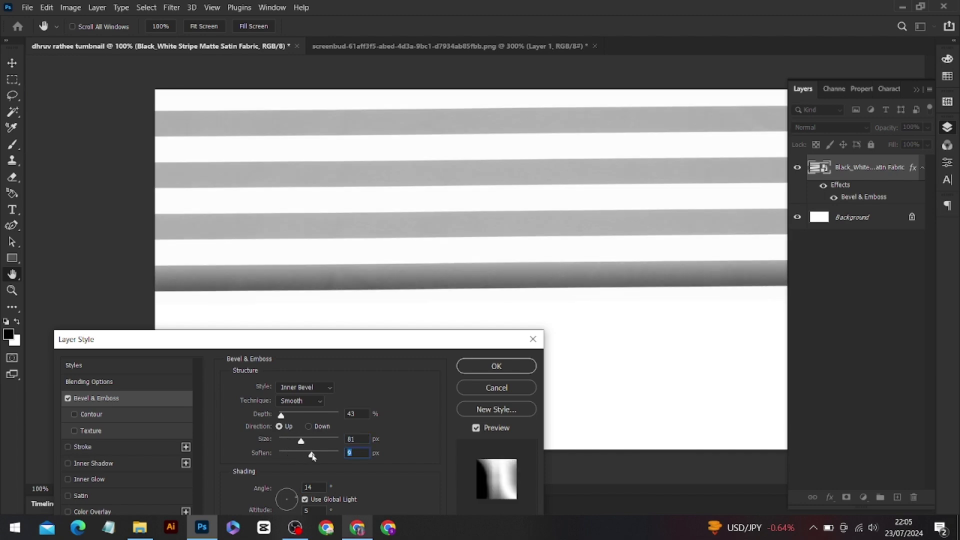
left_click_drag(293, 415, 289, 416)
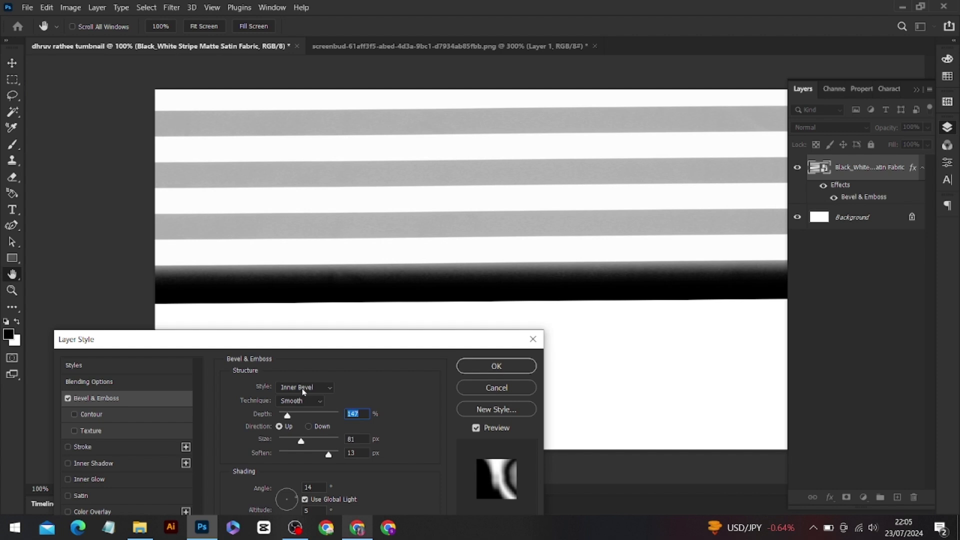
left_click(303, 391)
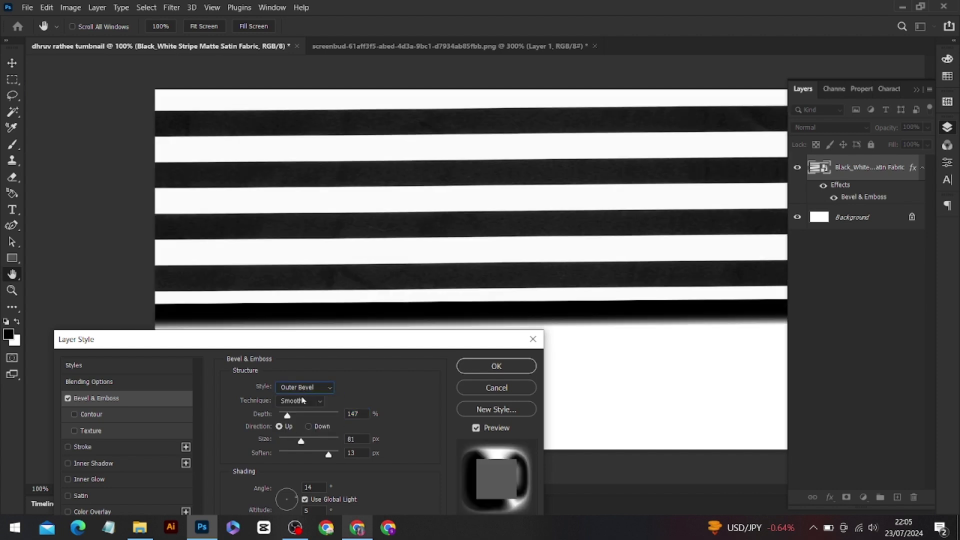
left_click(320, 388)
left_click(315, 417)
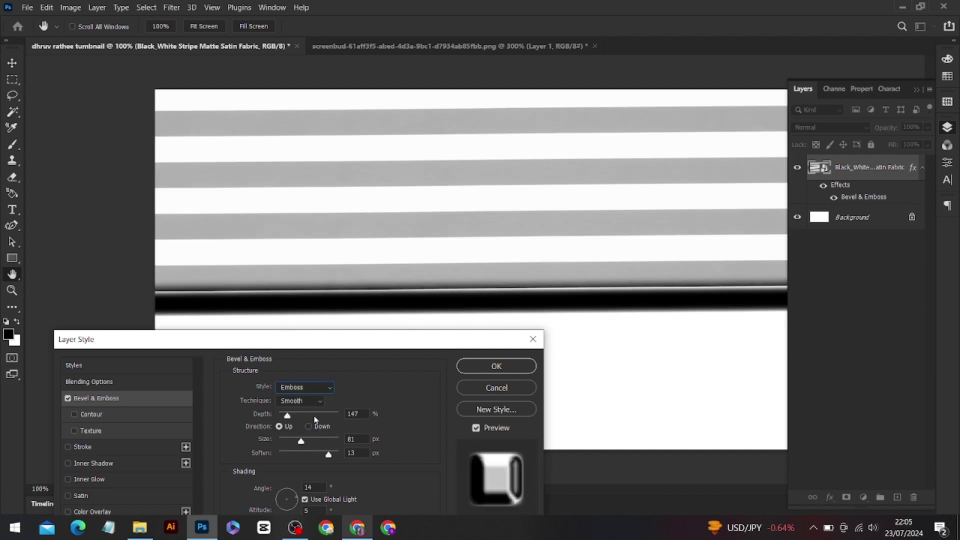
- Apply the emboss, shift the stripes higher on the canvas and add an empty Layer 1
left_click(503, 370)
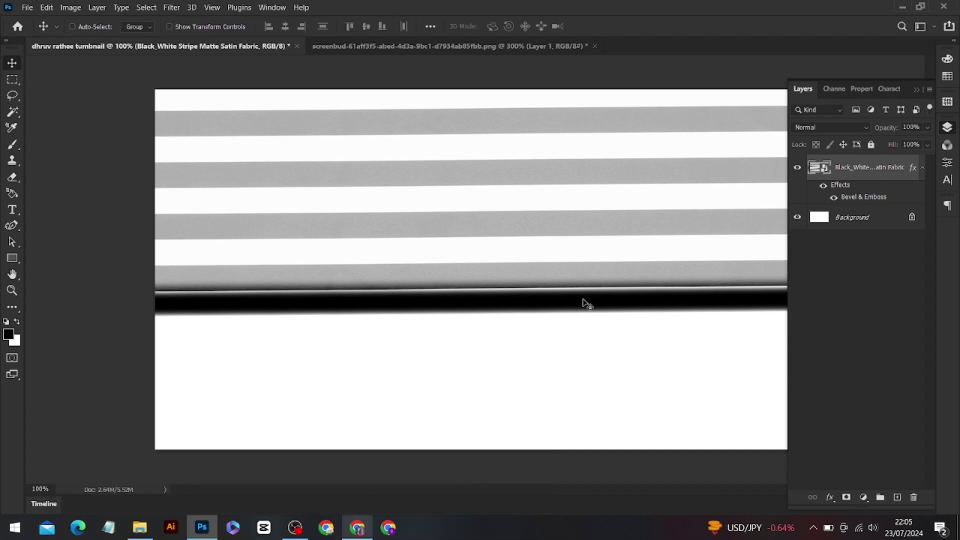
left_click_drag(435, 290, 431, 220)
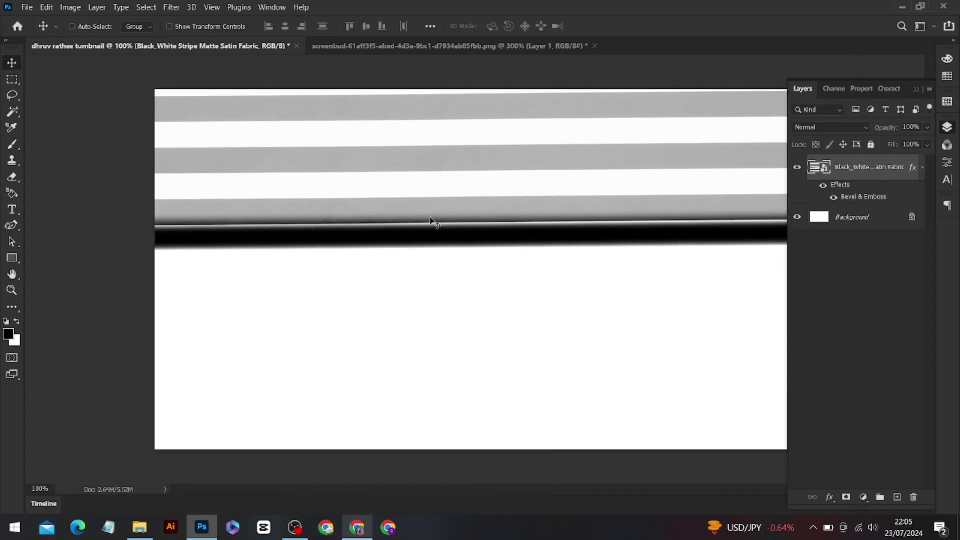
left_click(874, 309)
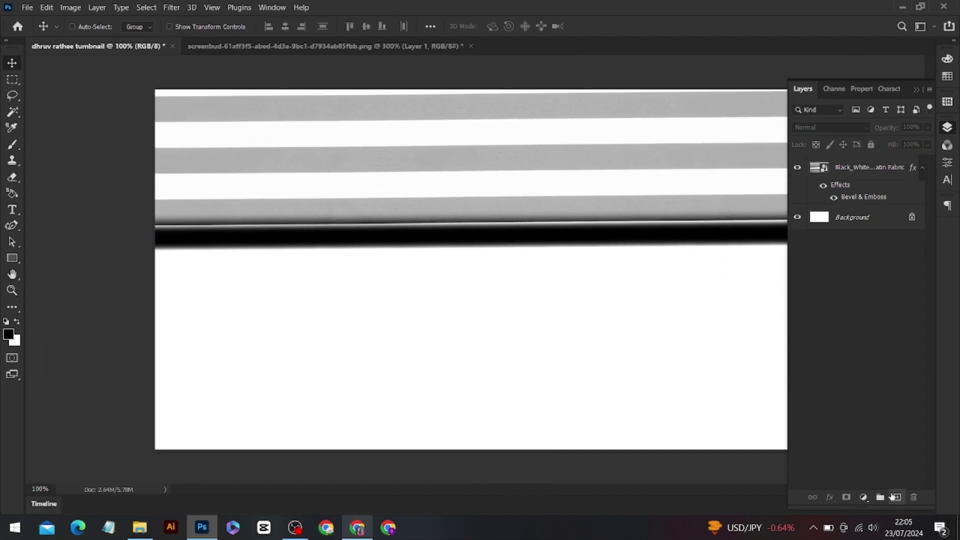
left_click(896, 497)
left_click(27, 7)
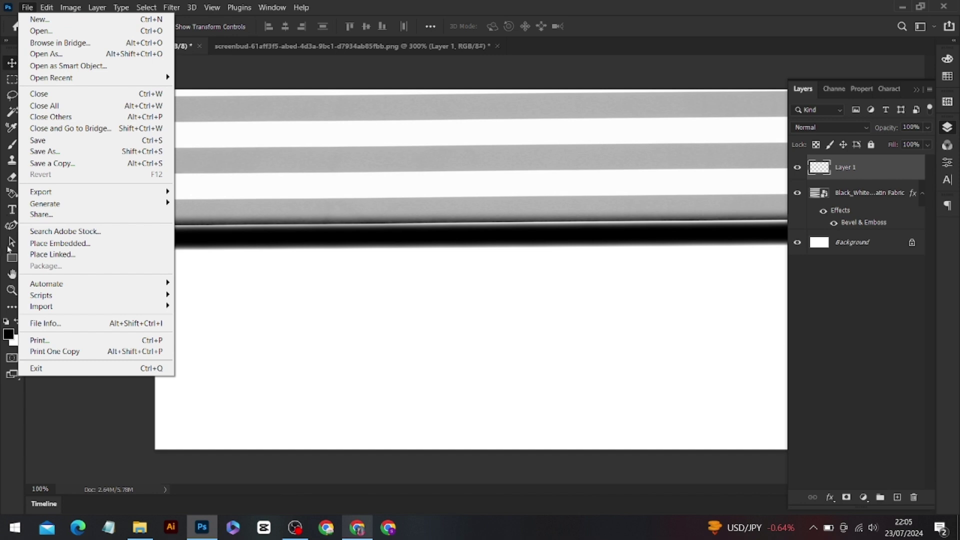
left_click(12, 257)
- Draw a tall black rectangle, widen it to 505 px and tilt it about 19°
right_click(12, 258)
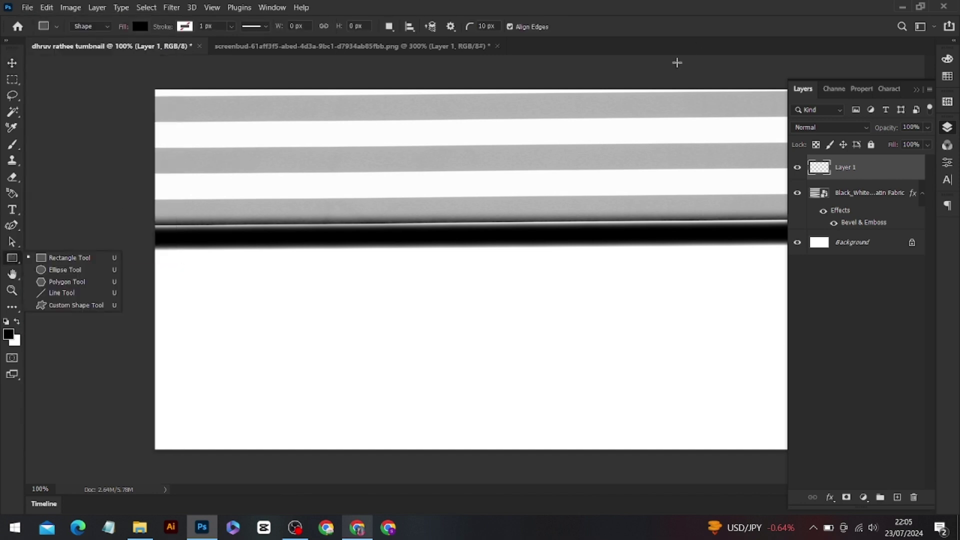
left_click_drag(567, 80, 659, 440)
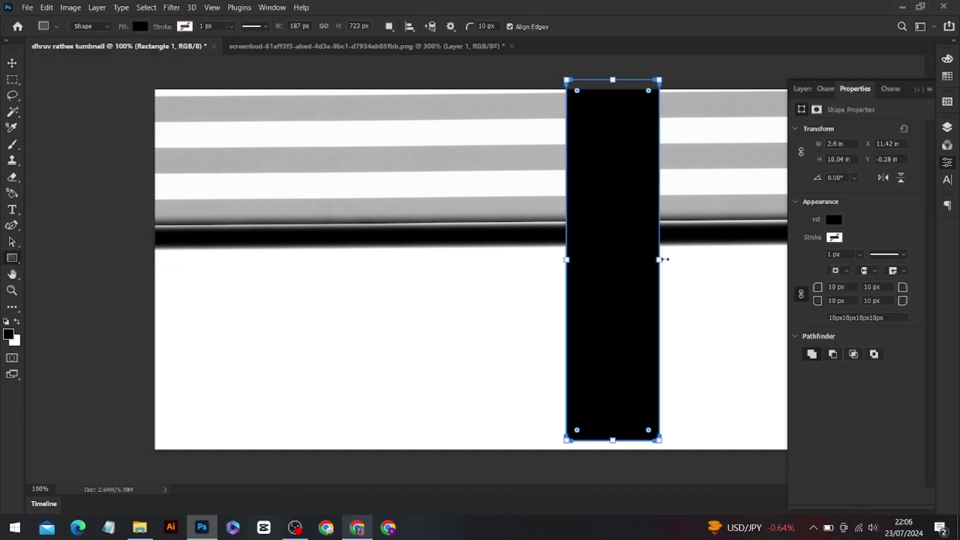
left_click_drag(659, 260, 821, 322)
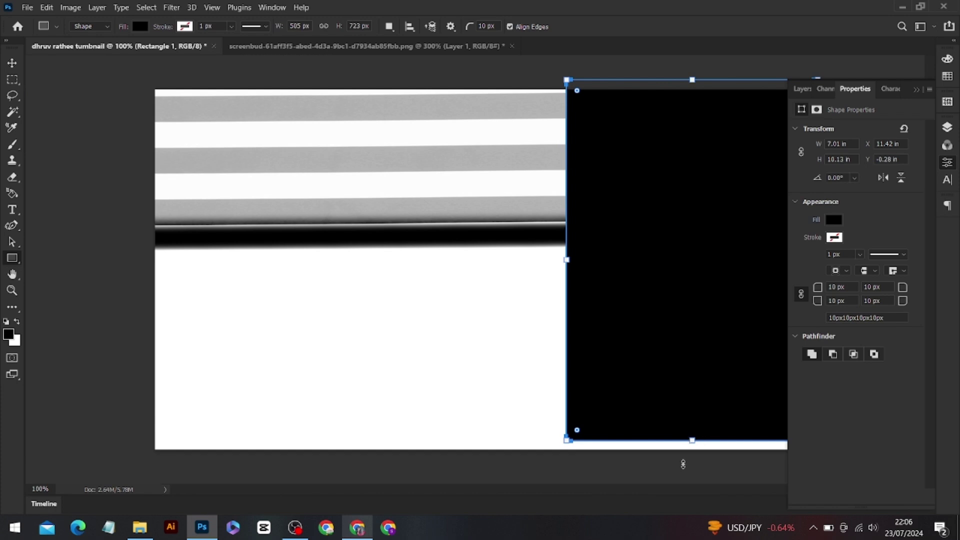
left_click_drag(683, 464, 684, 471)
left_click_drag(563, 475, 466, 456)
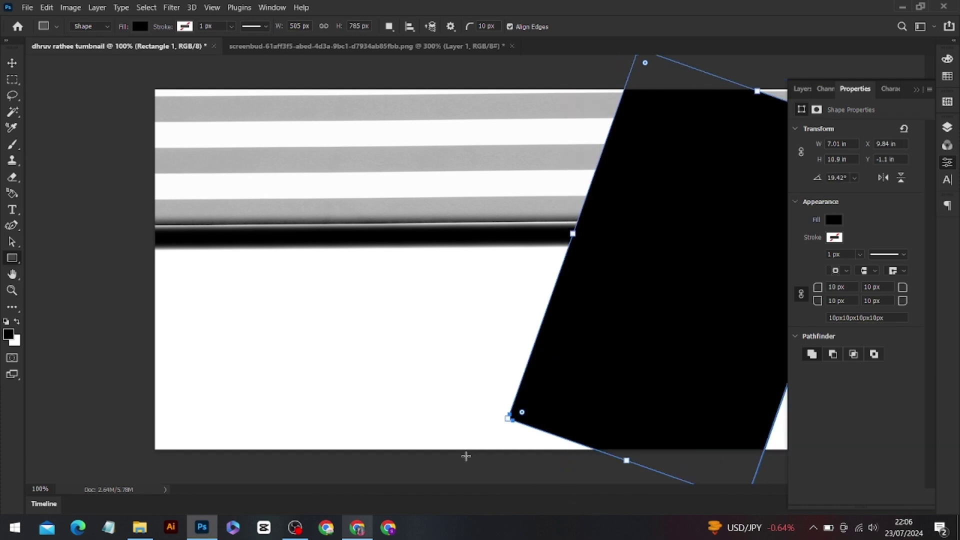
- Extend the tilted rectangle's top, bottom and side to cover the right side, then shift it left
left_click_drag(627, 461, 611, 505)
key("ctrl+minus")
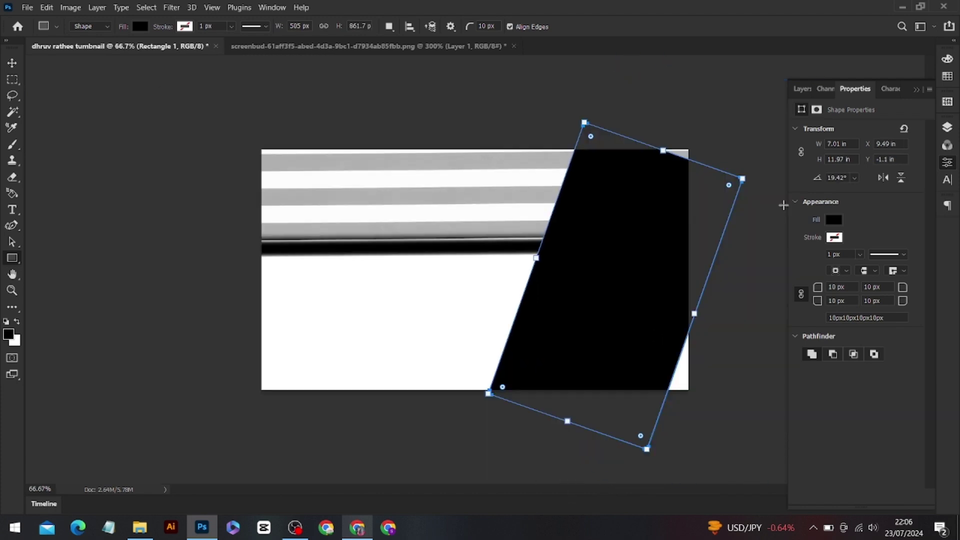
left_click_drag(668, 145, 692, 117)
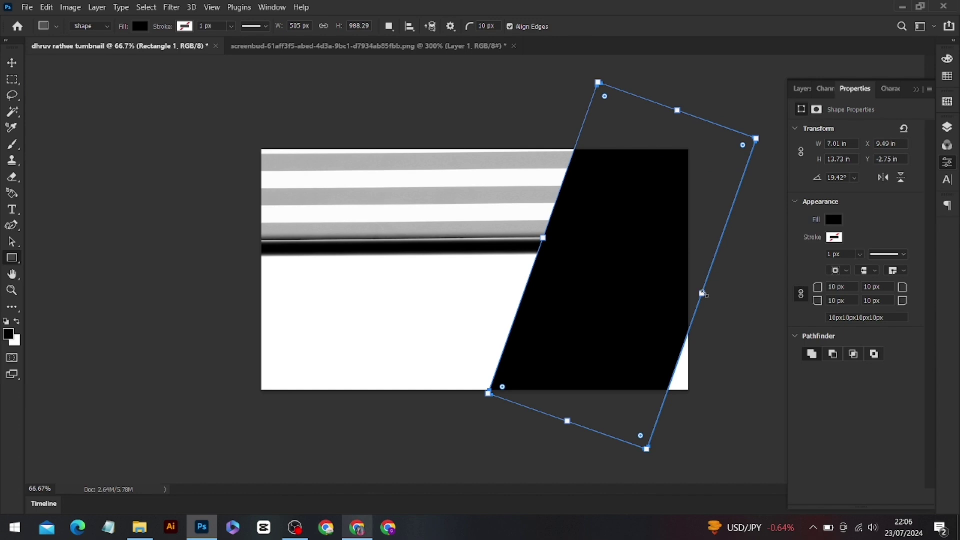
left_click_drag(703, 295, 757, 313)
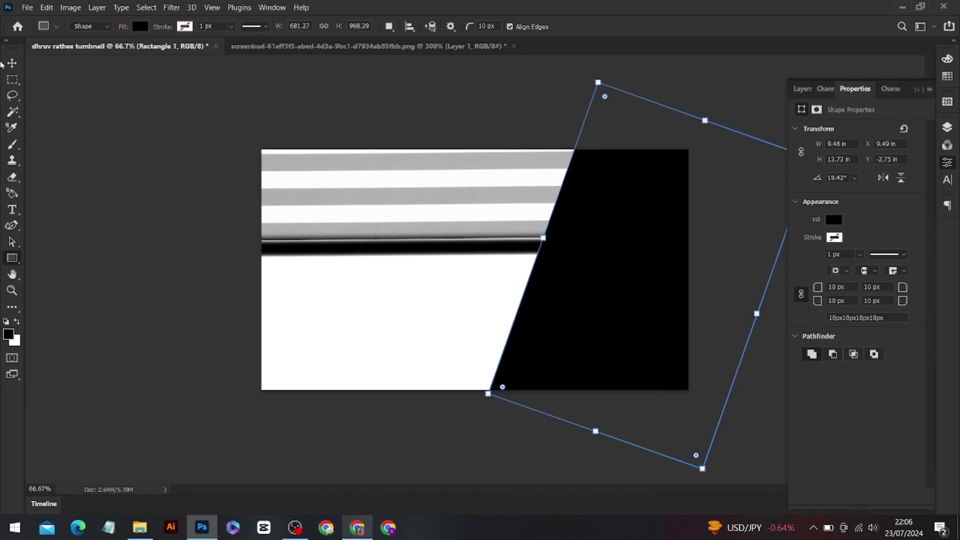
left_click(2, 64)
left_click_drag(560, 302, 499, 306)
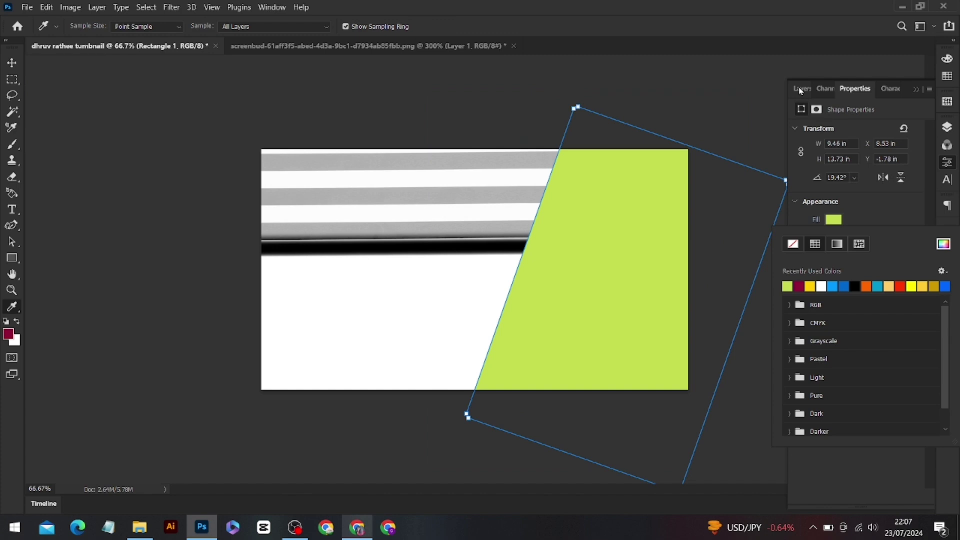
- Duplicate the slanted panel, flip the copy to the left side and move it below Rectangle 1
left_click(800, 90)
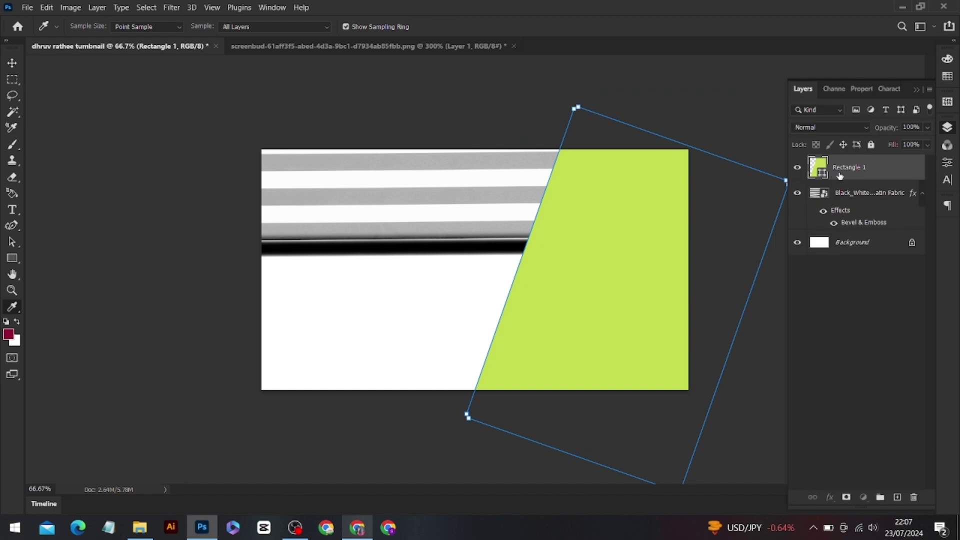
key("v")
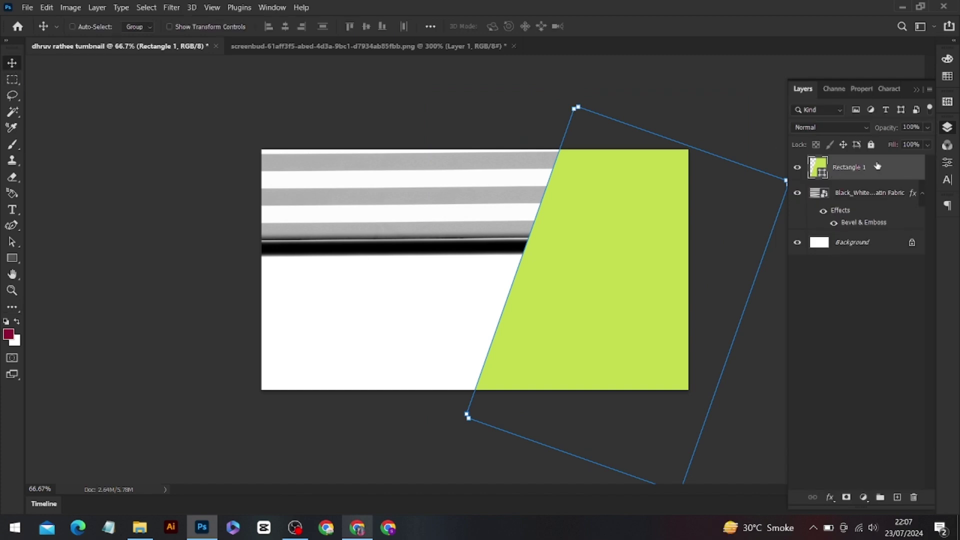
key("ctrl+j")
key("ctrl+t")
mouse_move(559, 298)
left_mouse_down()
mouse_move(257, 243)
mouse_move(574, 242)
left_mouse_up()
key("Return")
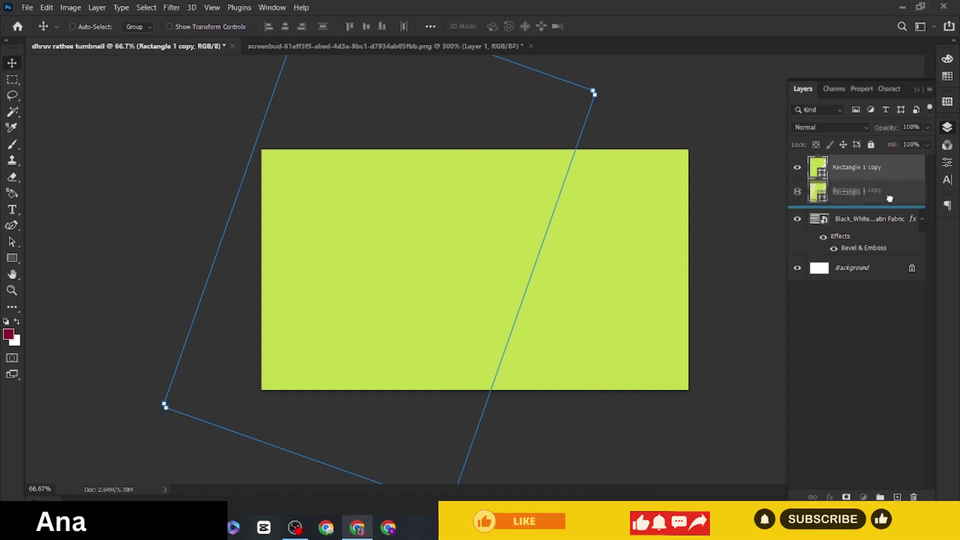
left_click_drag(860, 167, 890, 200)
- Fill the copy with crimson and lower its layer fill to 77% so stripes show through
left_click(861, 89)
left_click(802, 88)
left_click(855, 89)
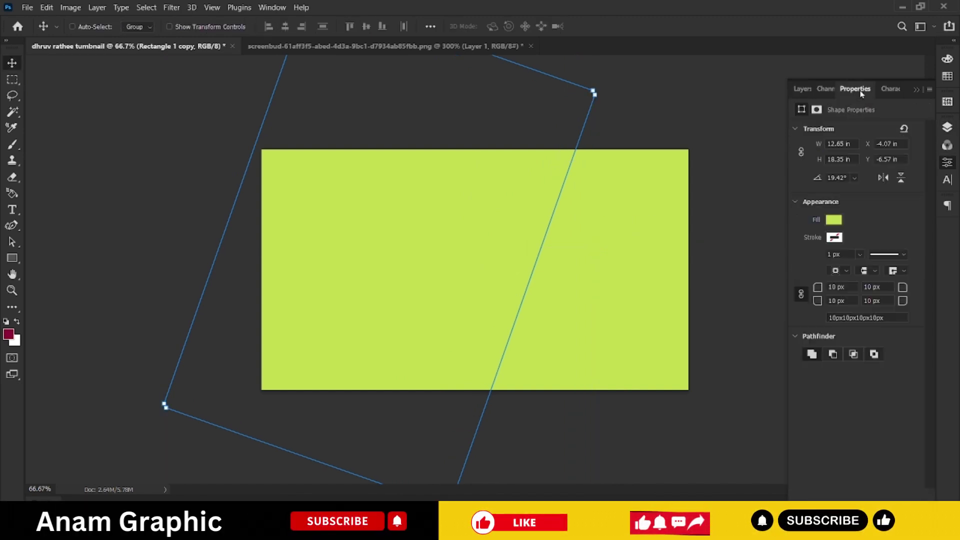
left_click(833, 220)
left_click(800, 284)
left_click(803, 89)
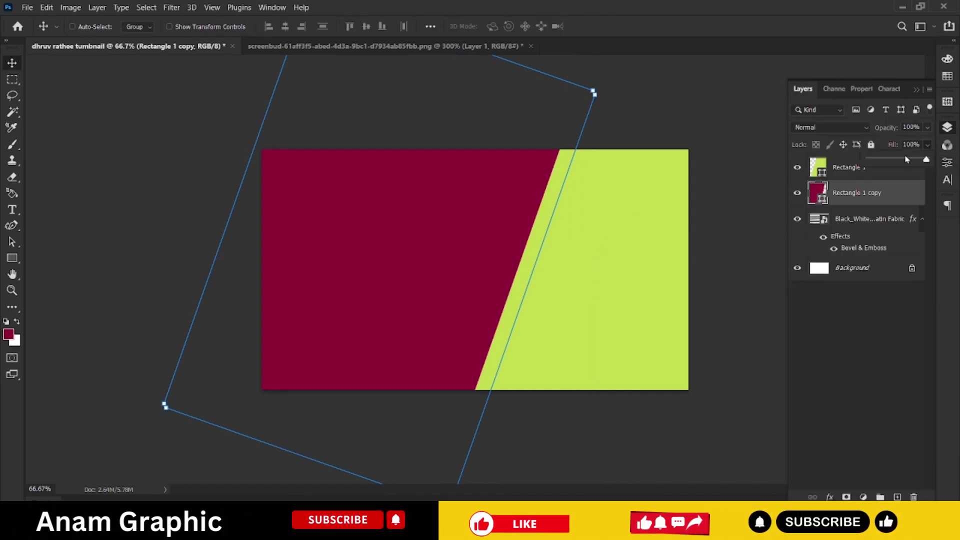
left_click_drag(907, 159, 913, 160)
- Add a new layer, embed the jail_prison_bars image and scale it to 132% over the crimson left side
left_click(869, 375)
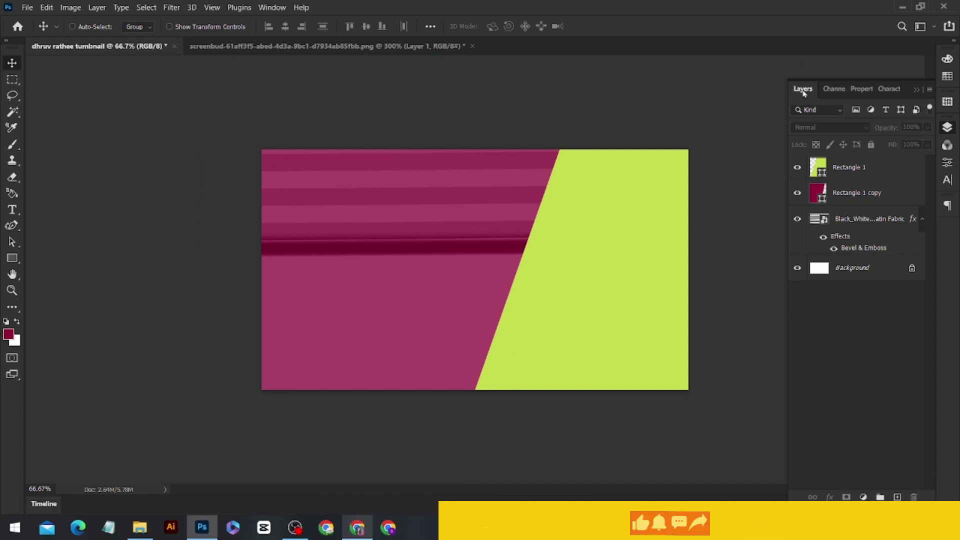
left_click(897, 497)
left_click(27, 7)
left_click(83, 243)
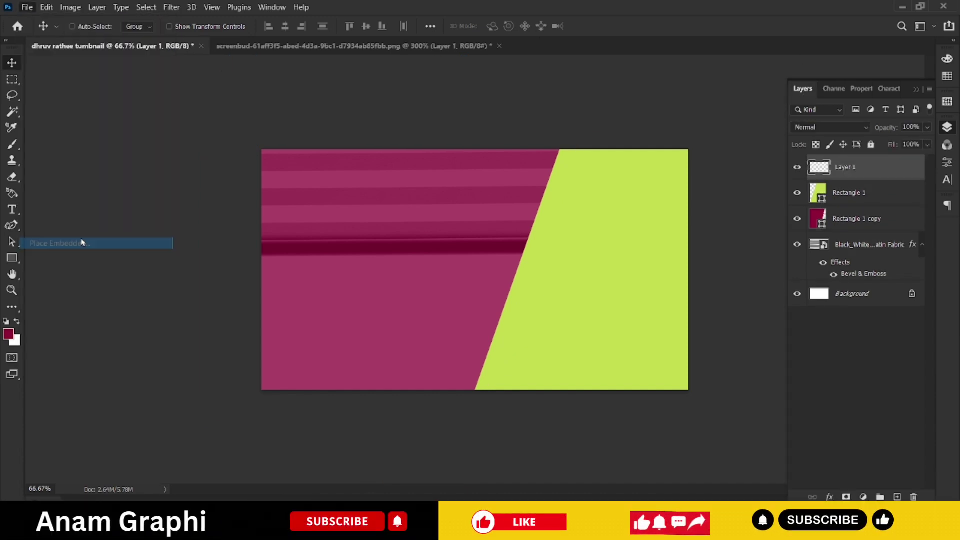
left_click(320, 102)
double_click(320, 102)
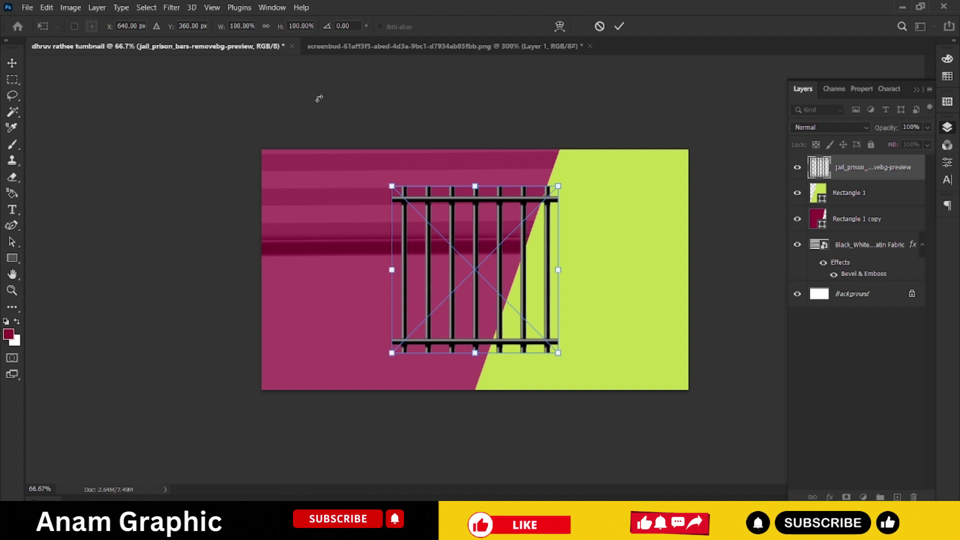
left_click_drag(392, 270, 254, 280)
left_click_drag(558, 117, 473, 201)
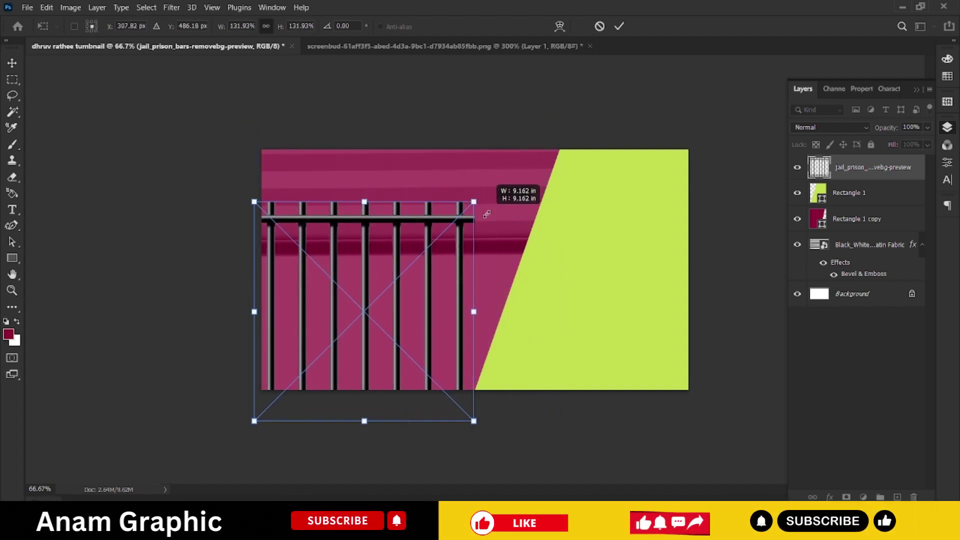
left_click_drag(461, 313, 472, 305)
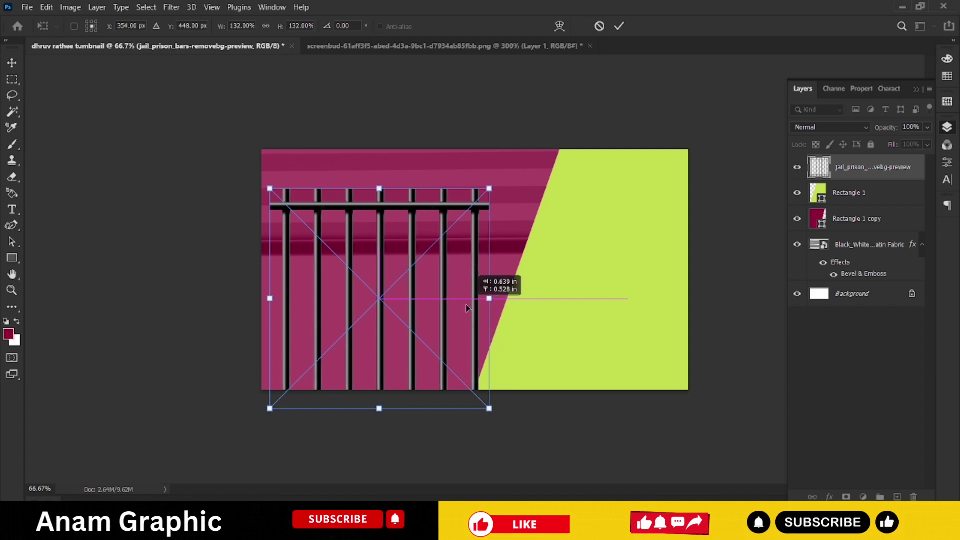
- Re-place the jail bars image, stretching it taller and wider over the left area
left_click(398, 47)
key("ctrl+Tab")
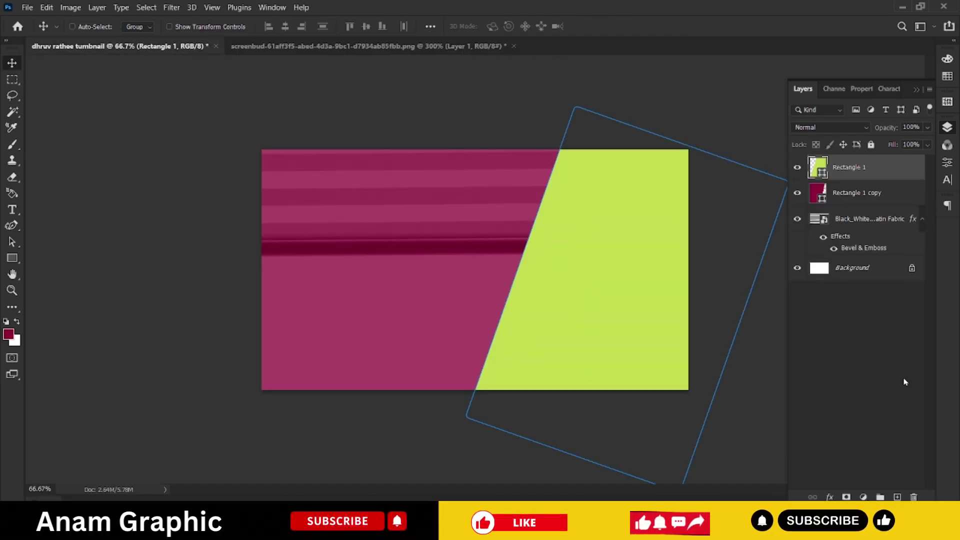
left_click(27, 7)
left_click(55, 242)
double_click(332, 95)
left_click_drag(450, 300, 405, 325)
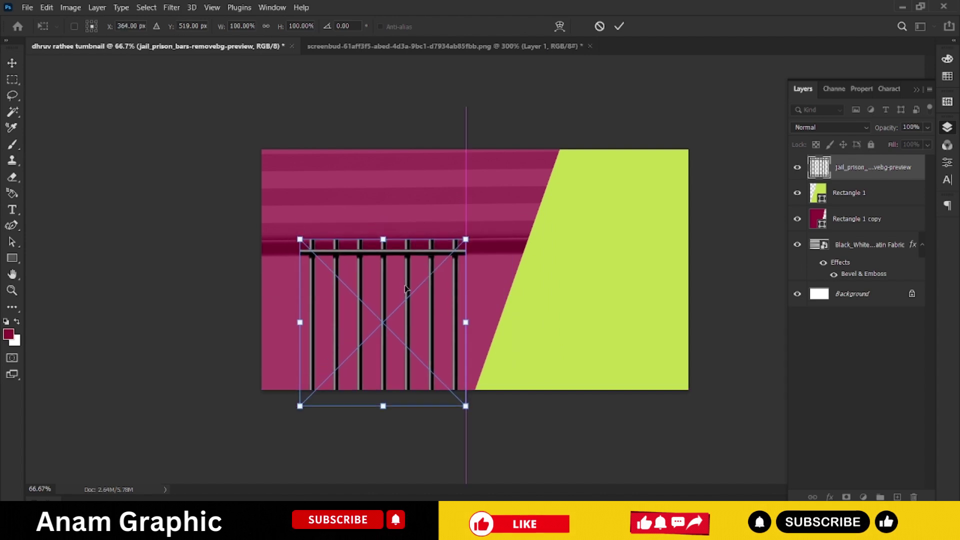
left_click_drag(383, 240, 383, 202)
left_click_drag(300, 303, 265, 303)
left_click_drag(466, 303, 482, 304)
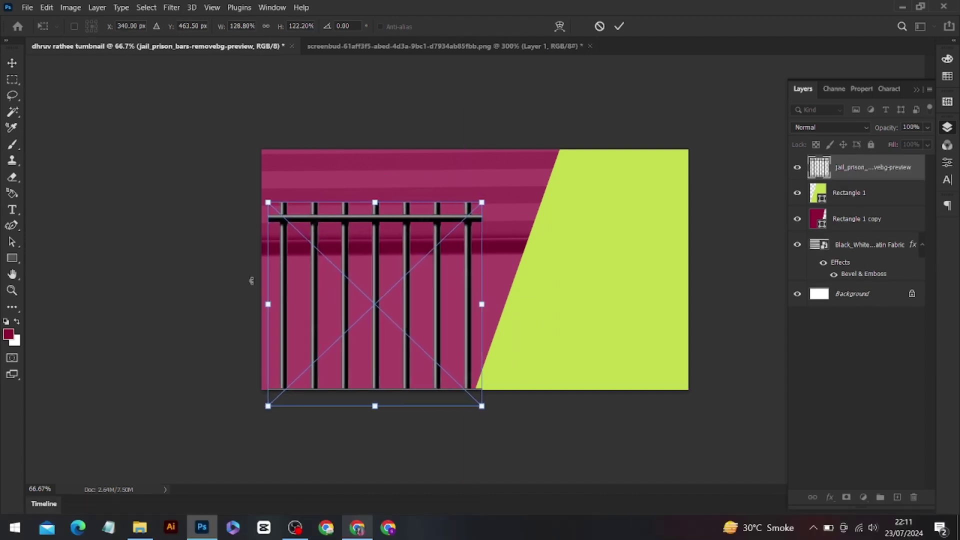
key("Return")
left_click(12, 258)
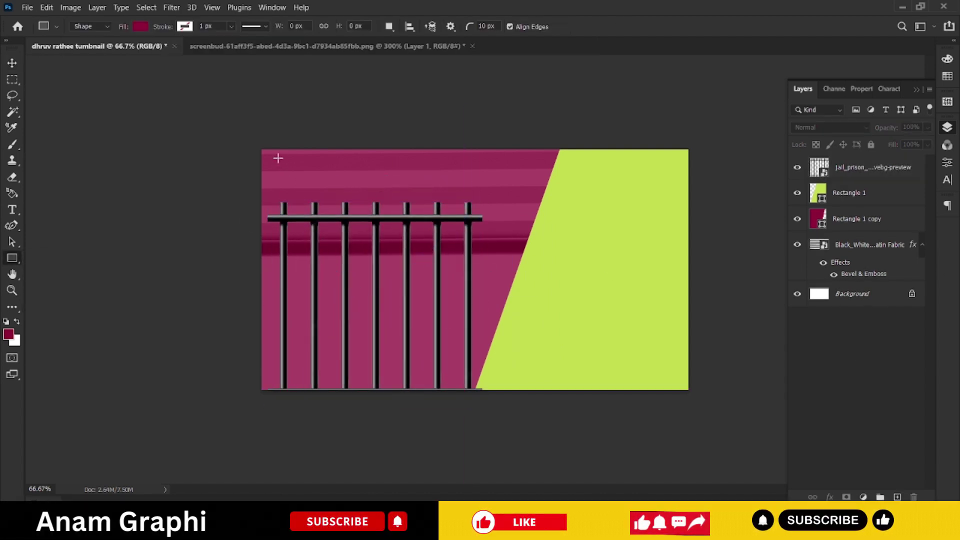
- Draw a slightly tilted rectangle across the top of the bars as the bubble base
mouse_move(278, 158)
left_mouse_down()
mouse_move(504, 219)
mouse_move(481, 189)
left_mouse_up()
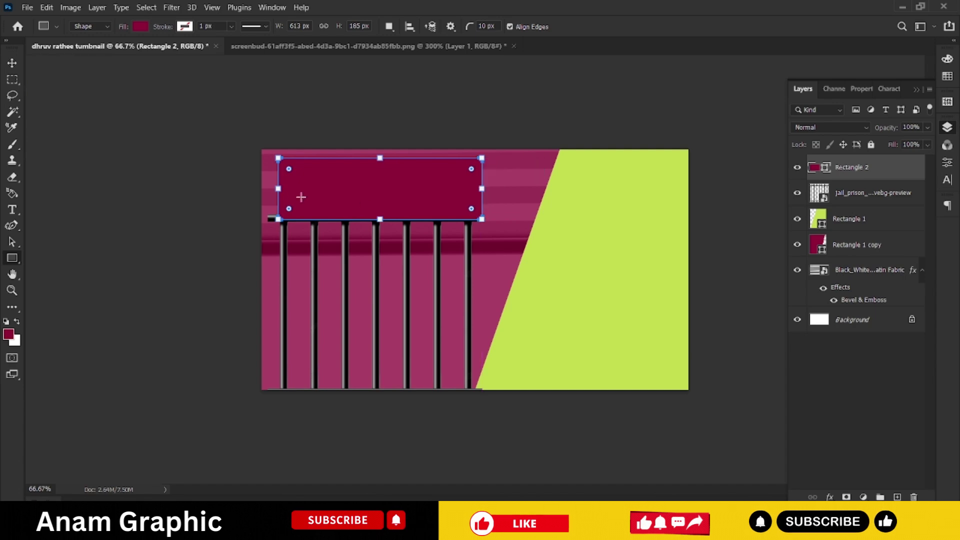
left_click_drag(278, 188, 269, 189)
left_click_drag(490, 235, 450, 193)
key("v")
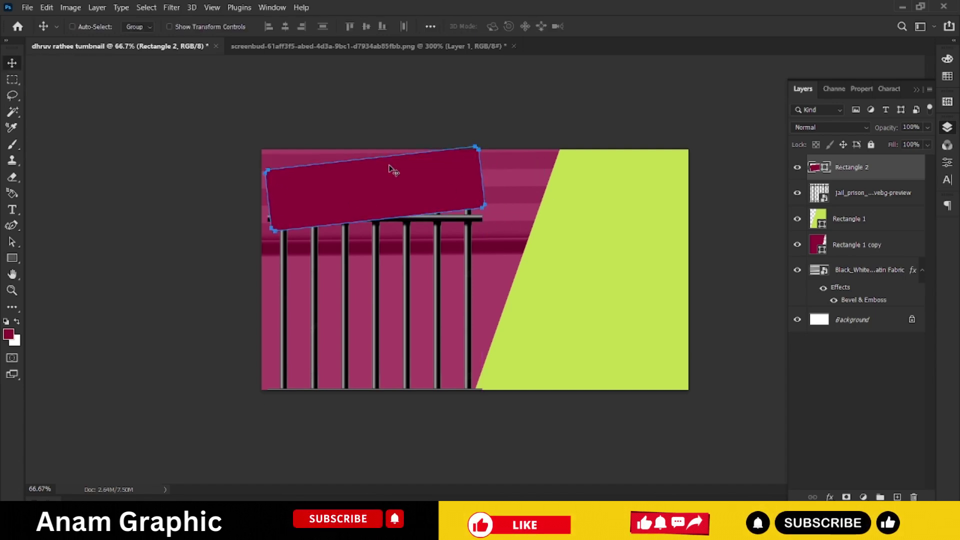
key("ctrl+t")
left_click_drag(270, 201, 263, 201)
key("Return")
- Add anchor points to curve the outline into a bubble tail reaching down, then duplicate the layer
right_click(12, 225)
left_click(80, 264)
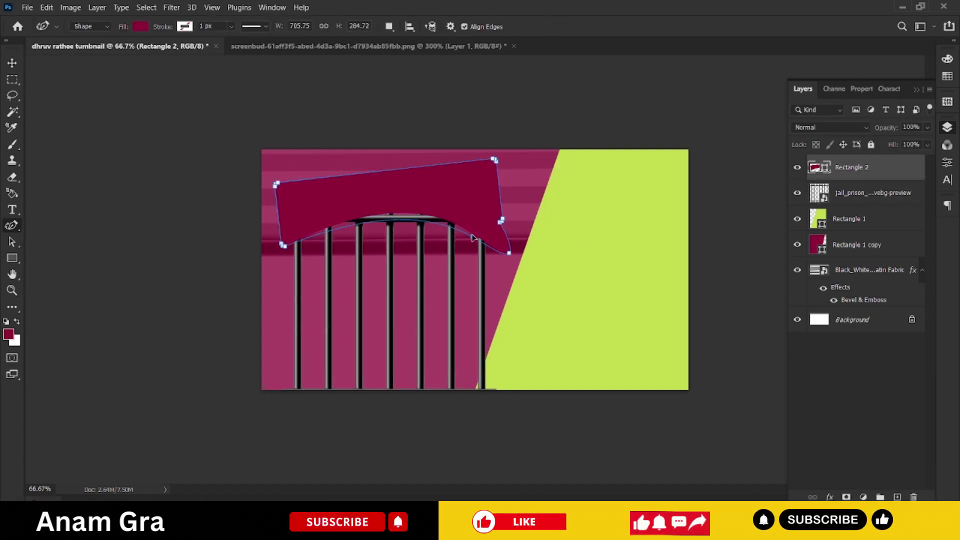
left_click_drag(505, 235, 520, 223)
left_click_drag(459, 230, 435, 234)
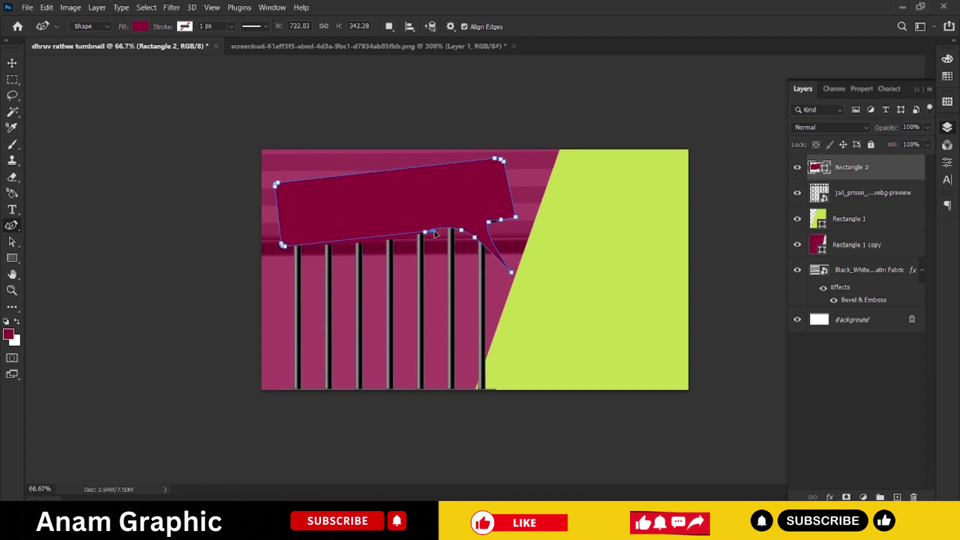
right_click(838, 171)
key("Escape")
key("ctrl+j")
key("ctrl+t")
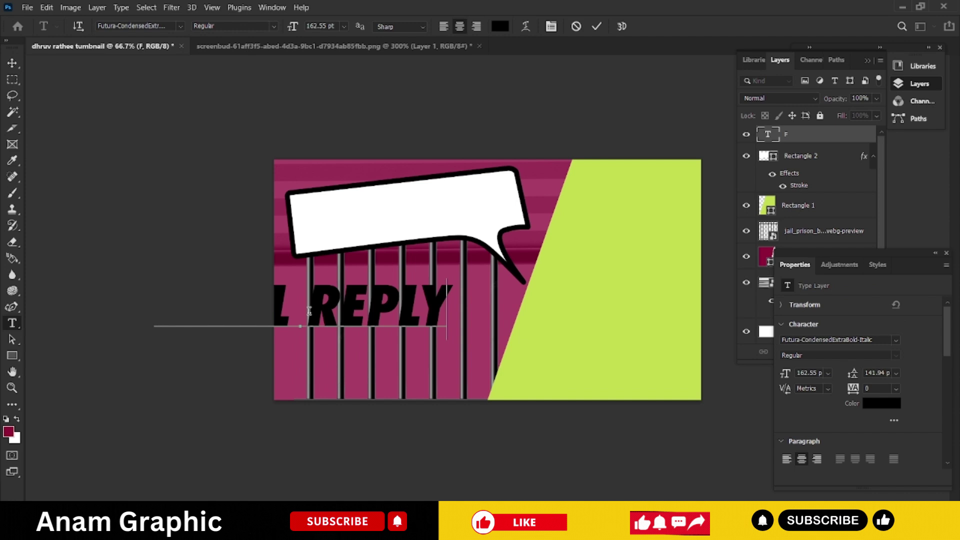
- Finish the 'FINAL REPLY!' text, then tilt and shrink it to fit inside the bubble
type("!")
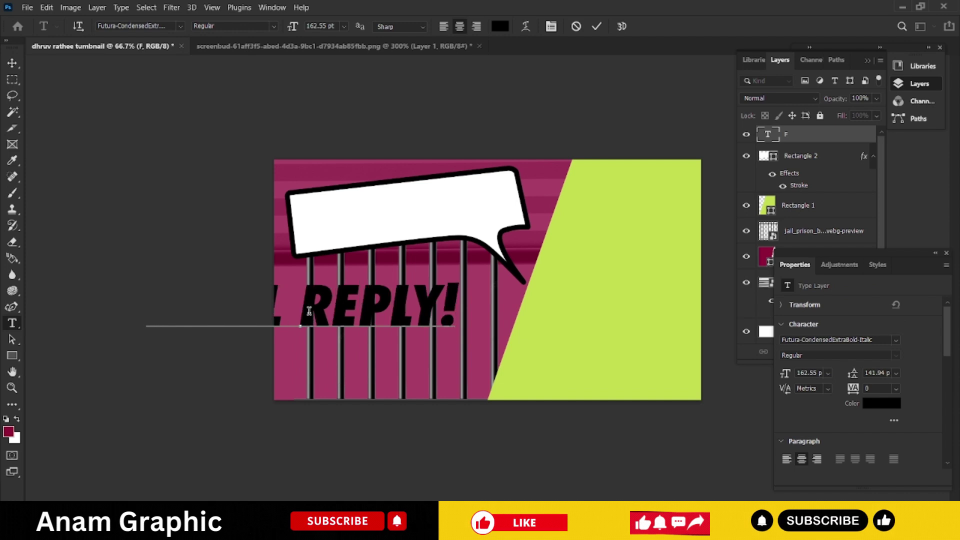
key("ctrl+Return")
left_click_drag(497, 176, 500, 205)
key("ctrl+t")
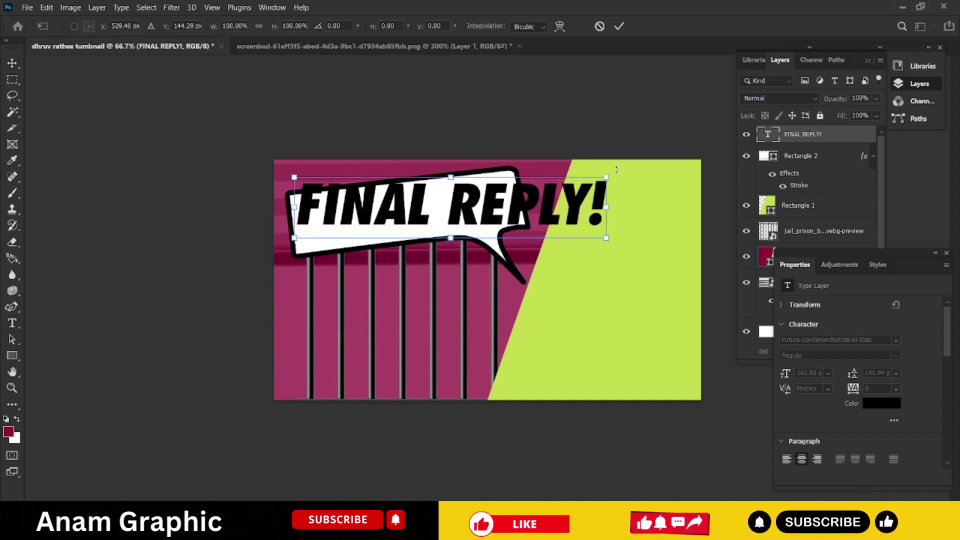
left_click_drag(613, 155, 513, 176)
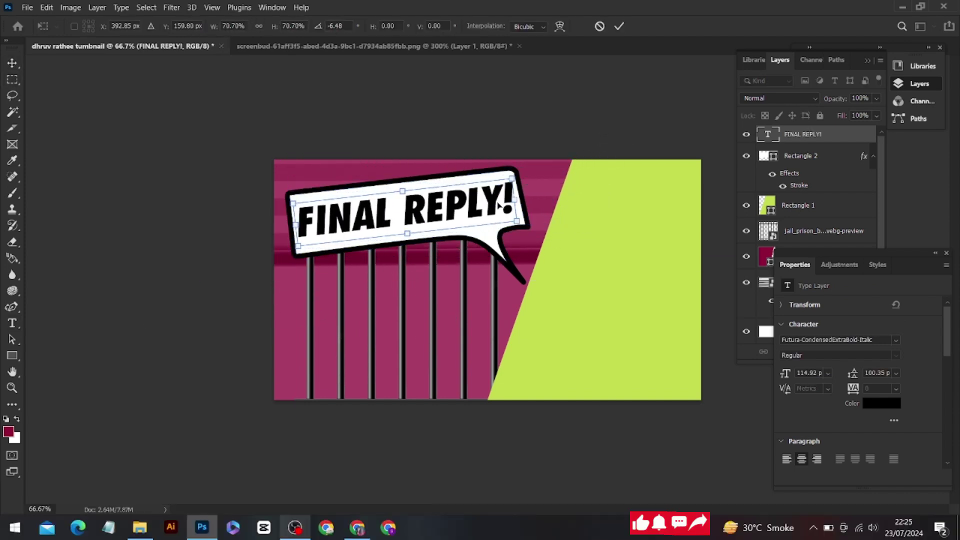
left_click_drag(523, 223, 528, 221)
key("Return")
- Change the heading font, make 'KAYEIN KAYEIN' white and tilt it small beside the man's face
left_click_drag(795, 265, 759, 175)
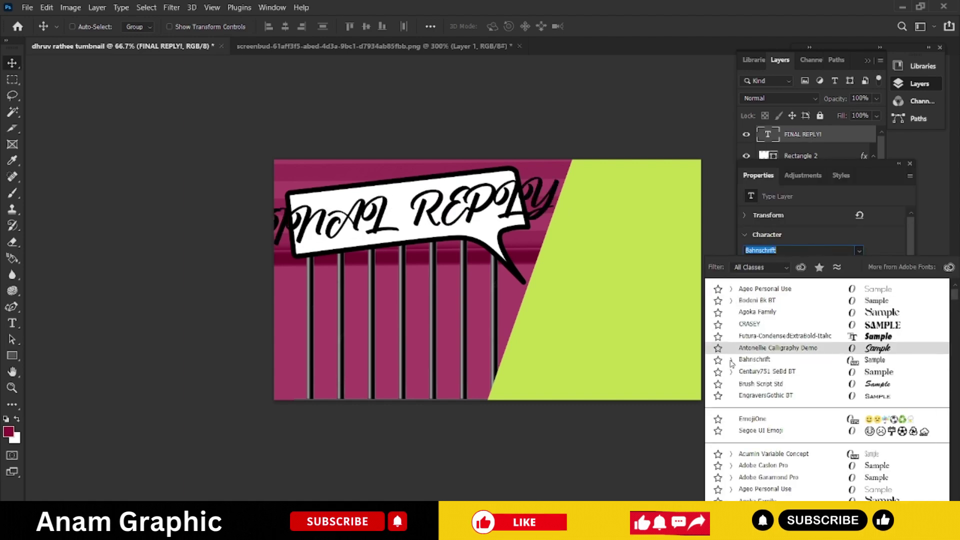
left_click(859, 250)
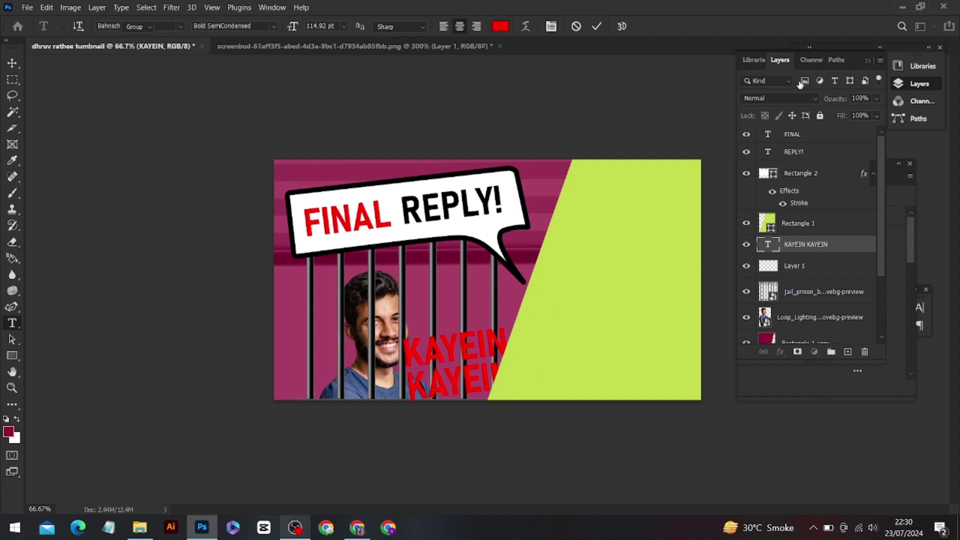
left_click(318, 241)
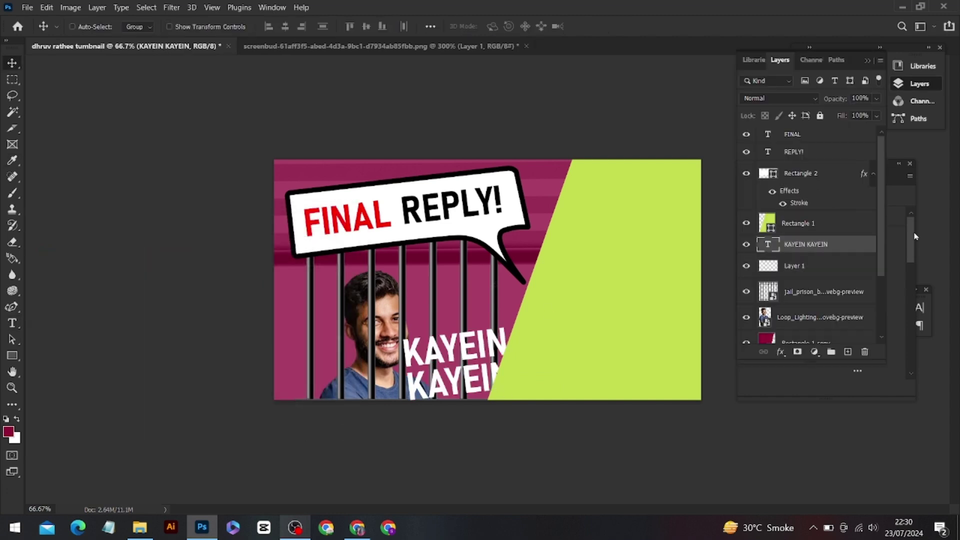
key("ctrl+t")
left_click_drag(526, 419, 490, 445)
key("Return")
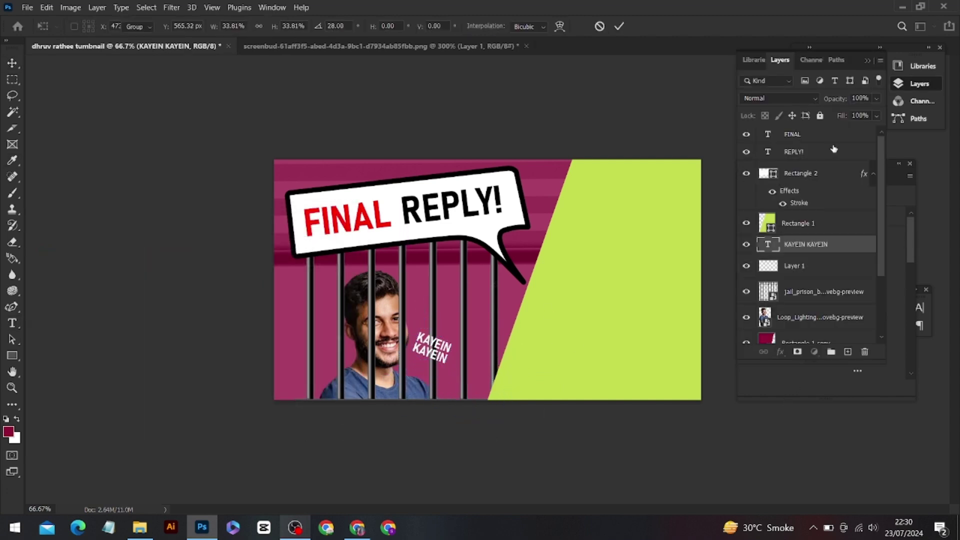
- Embed the Michael Scott sticker and enlarge it over the lower right
left_click(27, 7)
left_click(55, 235)
left_click(377, 277)
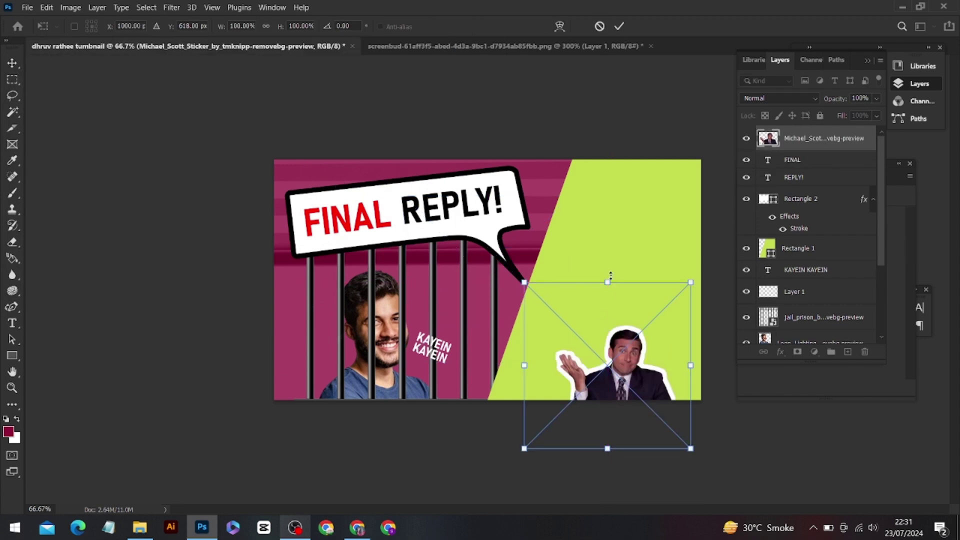
left_click_drag(634, 270, 598, 339)
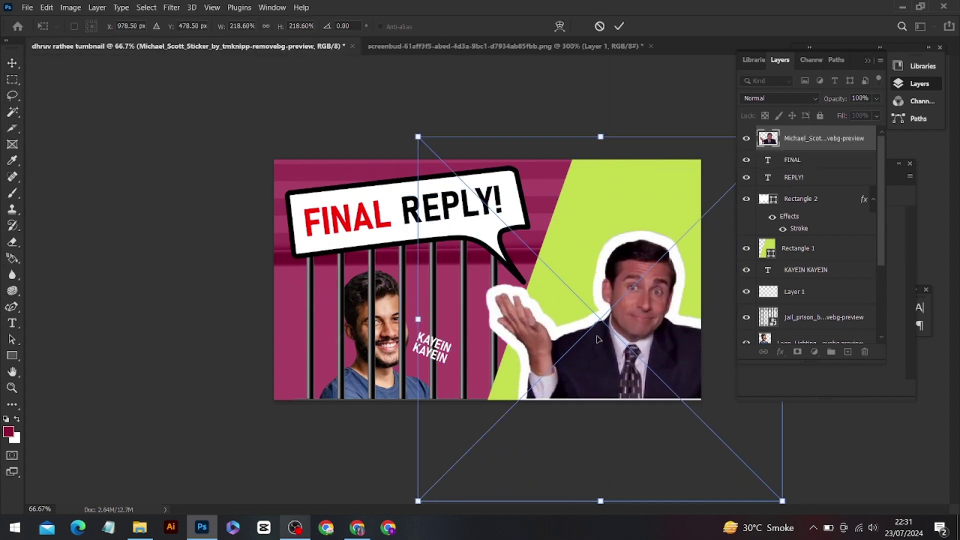
key("Return")
left_click(12, 96)
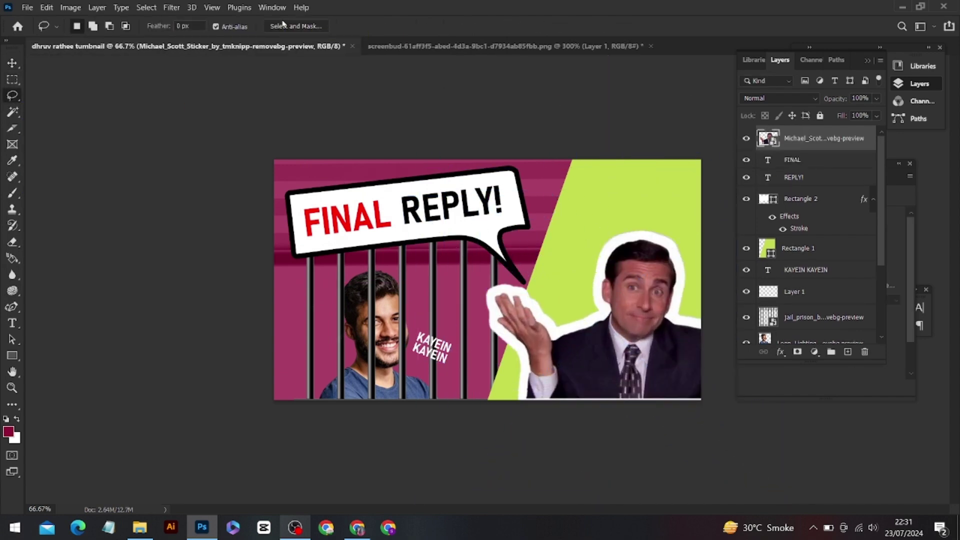
- Mask out the sticker's white border with Select Subject and enlarge the cutout
left_click(271, 26)
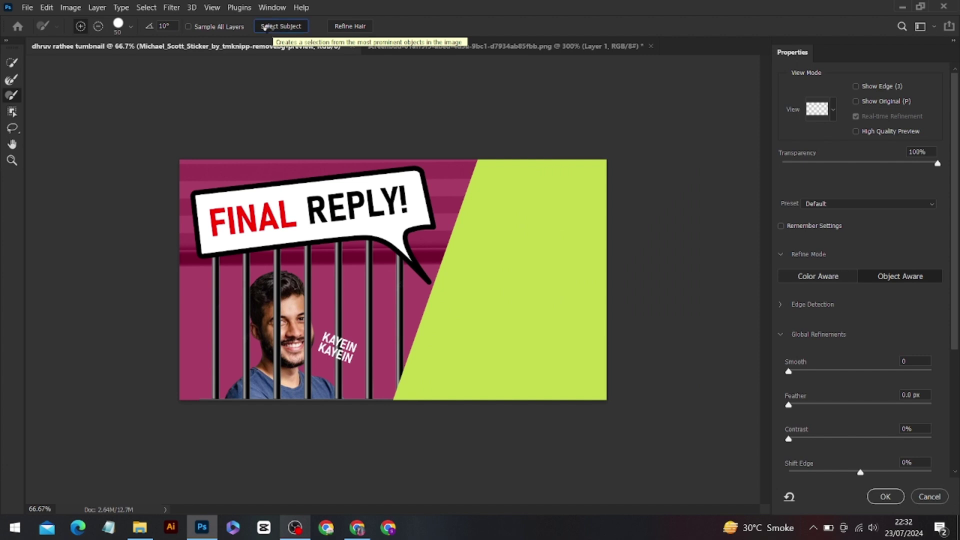
left_click(265, 26)
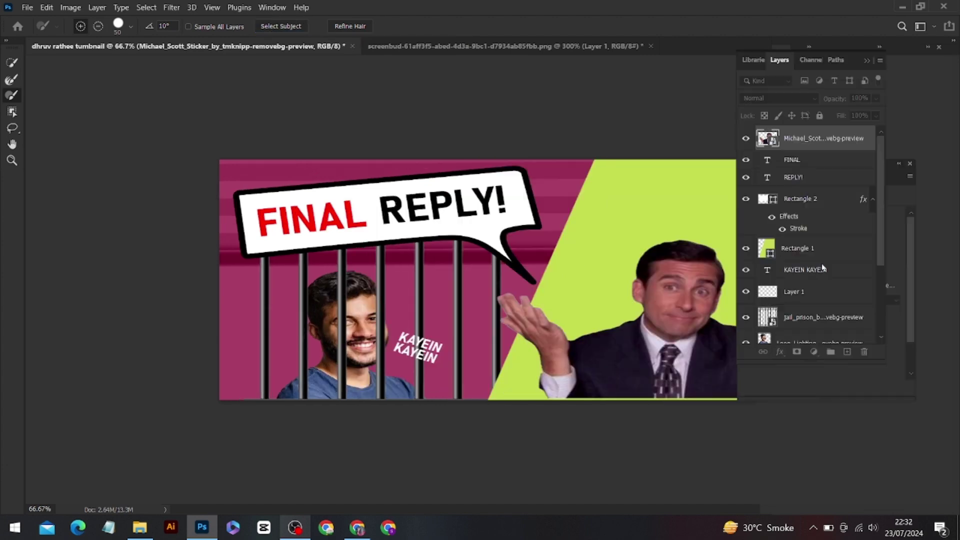
key("Return")
key("ctrl+t")
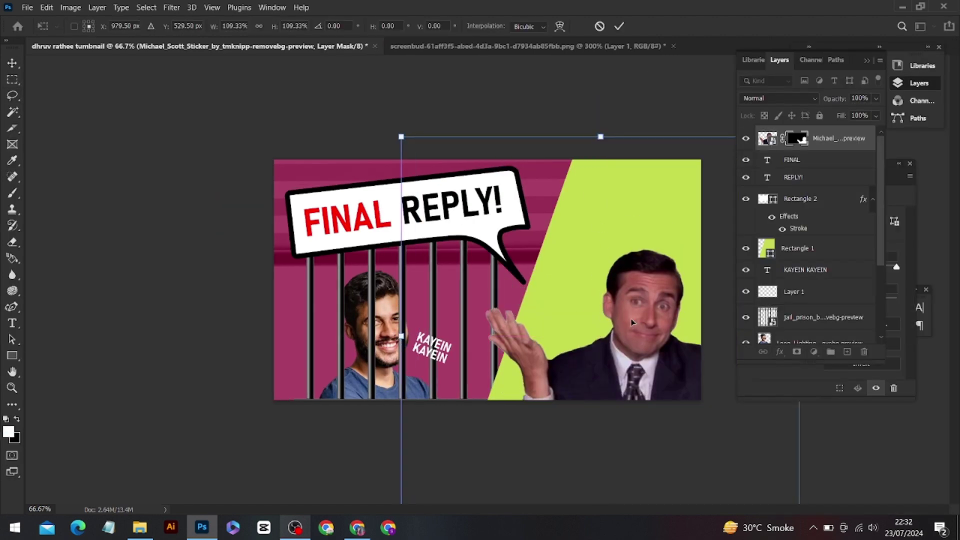
left_click_drag(620, 160, 602, 122)
key("ctrl+minus")
key("Return")
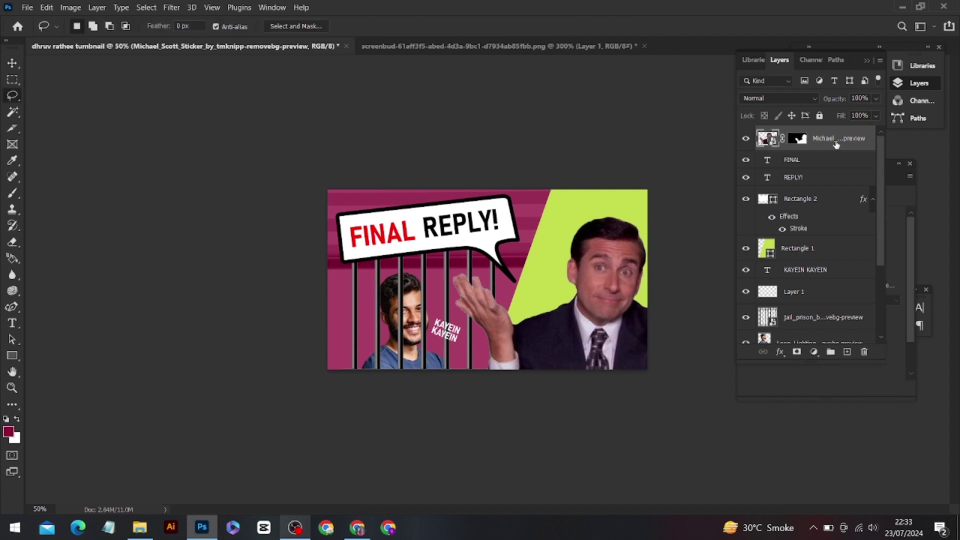
left_click_drag(836, 145, 806, 116)
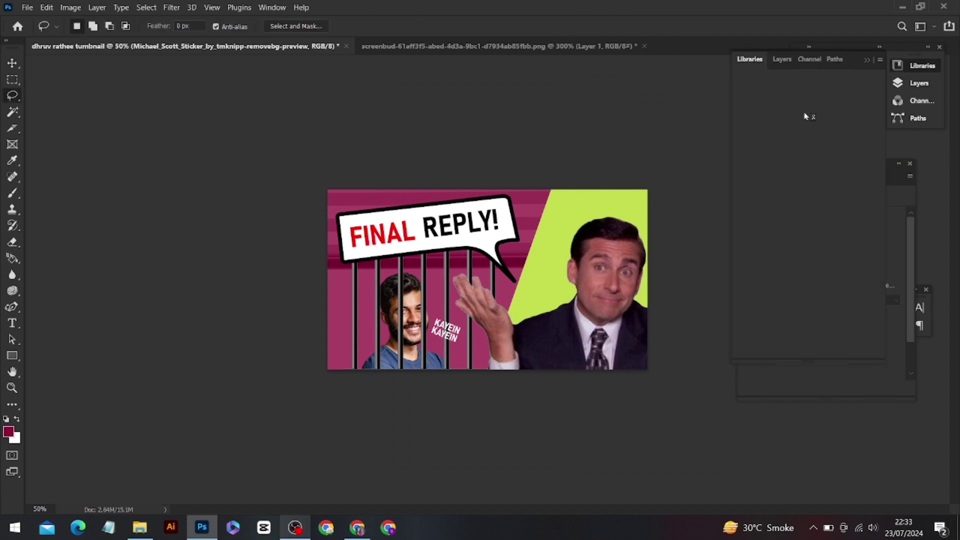
- Collapse the side panels, view the thumbnail at 100%, and dismiss the New document dialog
left_click(867, 59)
key("ctrl+1")
key("ctrl+n")
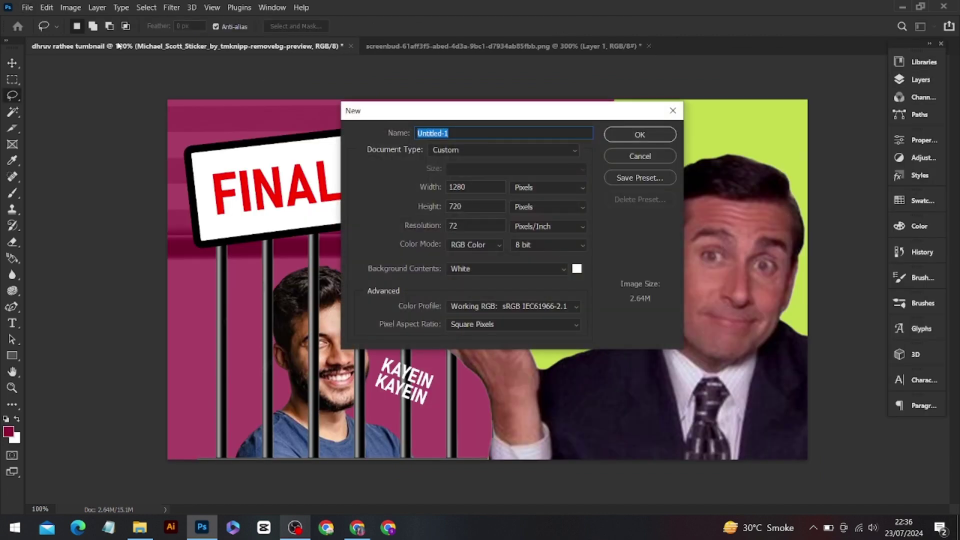
left_click(622, 156)
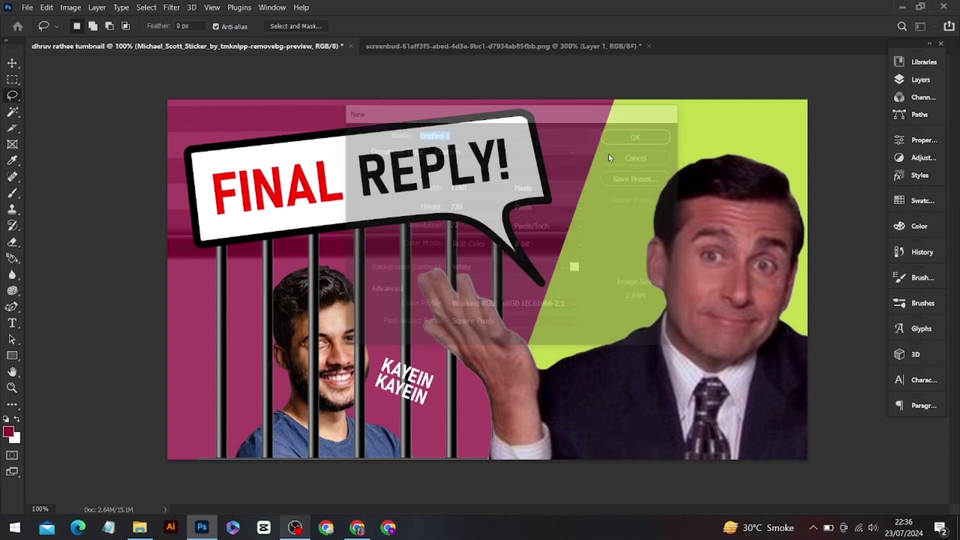
- Save the thumbnail via Save for Web (Legacy) as a JPEG High file named KAYEIN
left_click(29, 7)
mouse_move(45, 192)
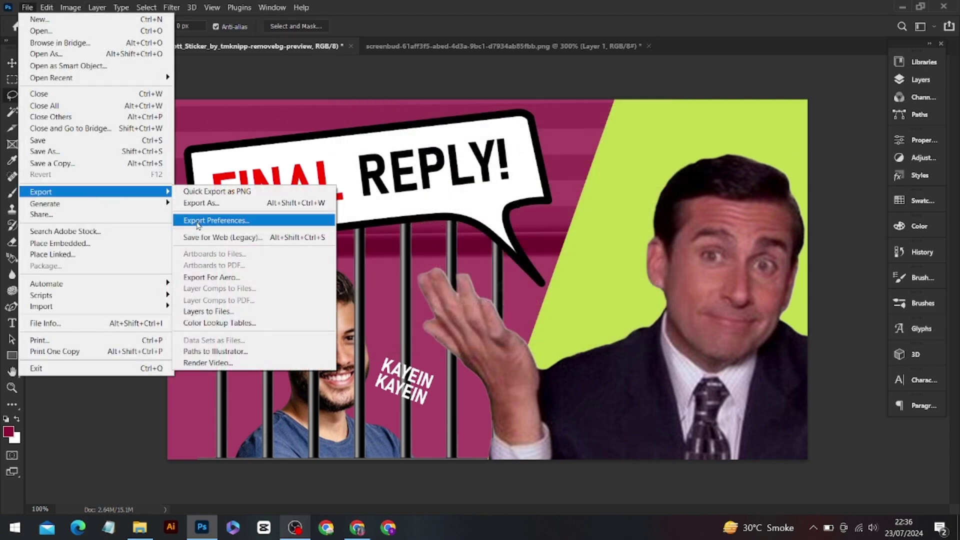
left_click(197, 237)
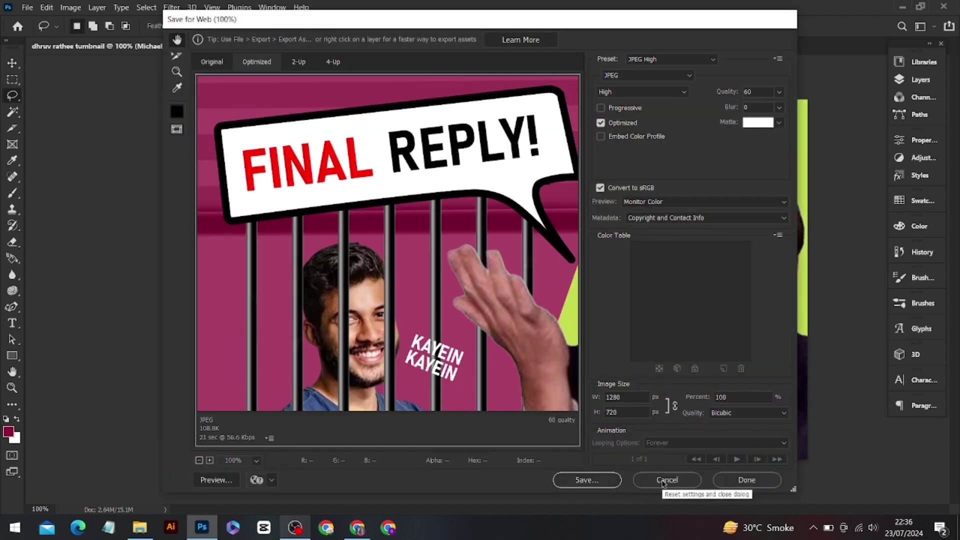
left_click(587, 480)
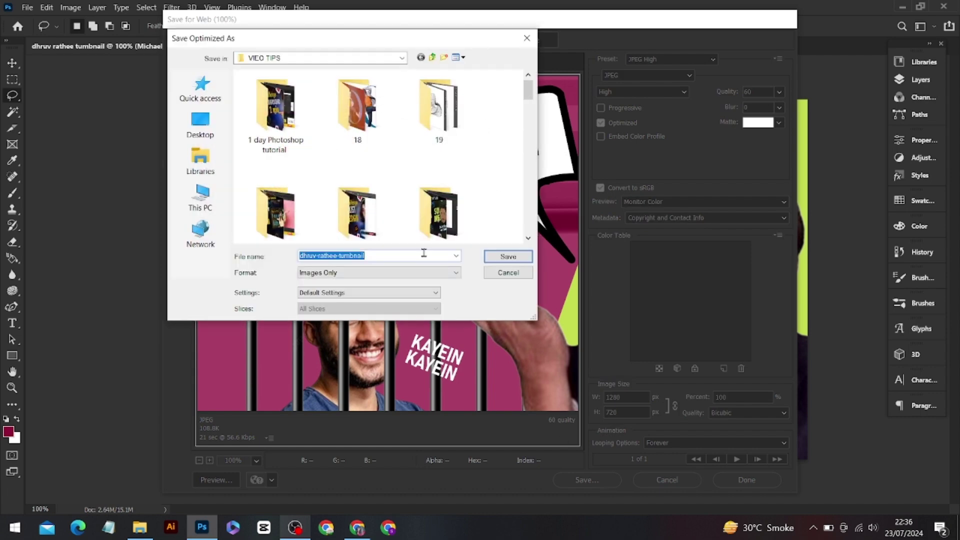
type("KAYEIN")
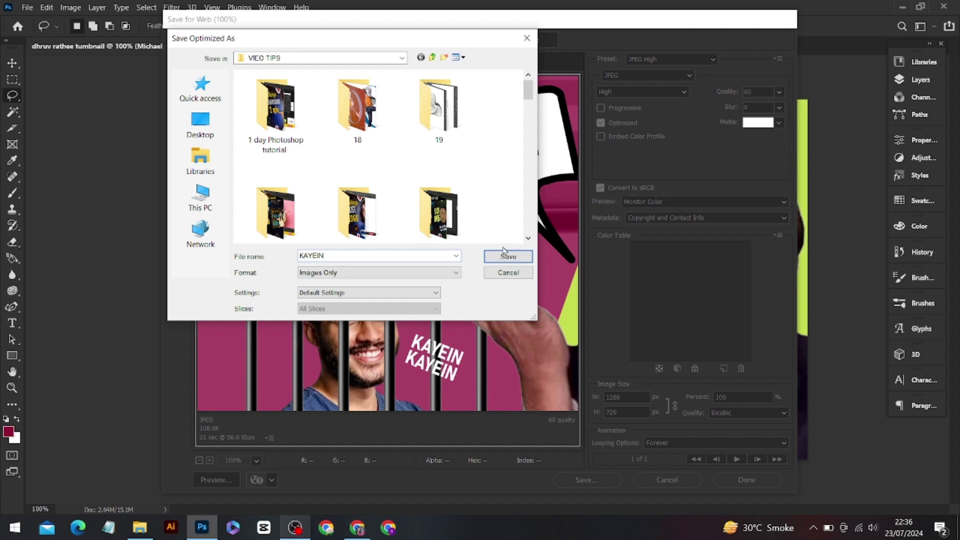
left_click(506, 255)
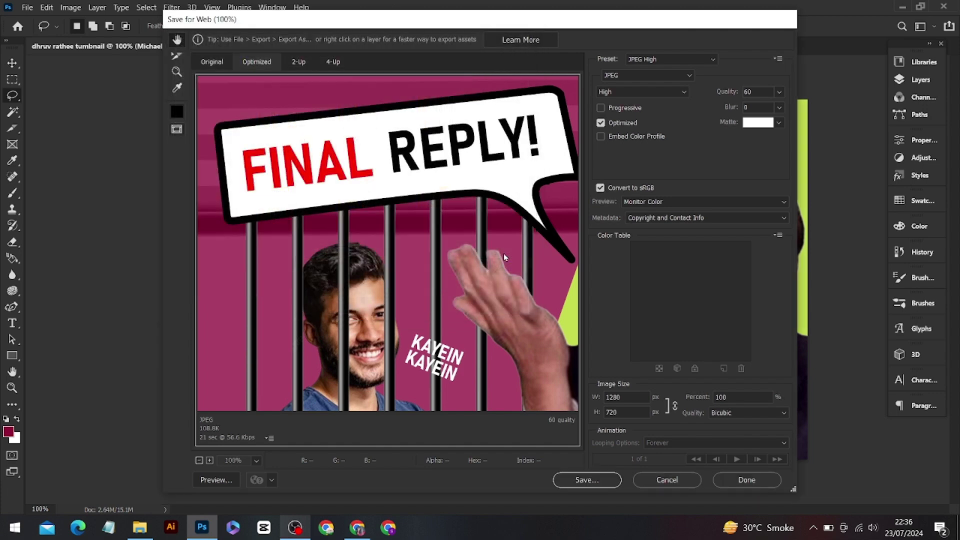